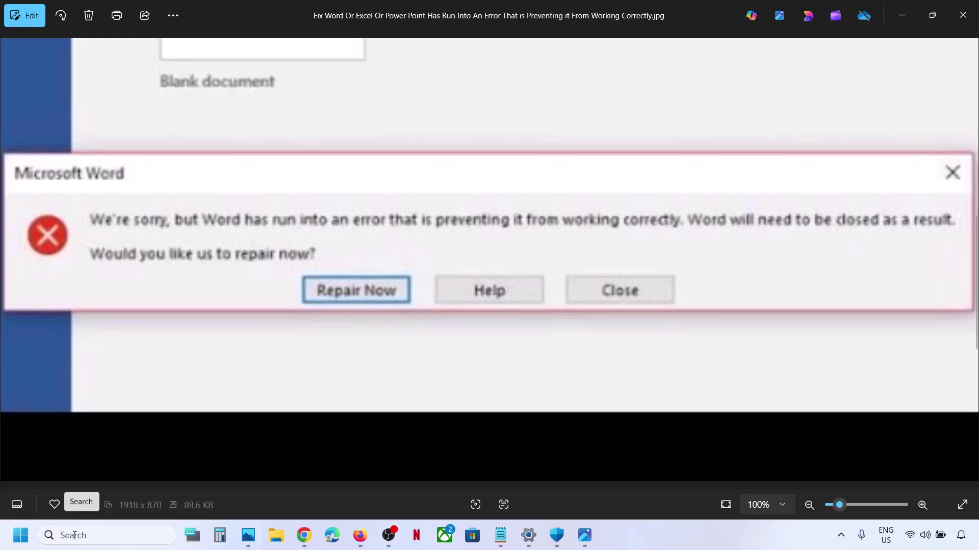
# Search Windows for Control Panel and open its Uninstall a program list.
pyautogui.click(74, 536)
pyautogui.write('cotrol')
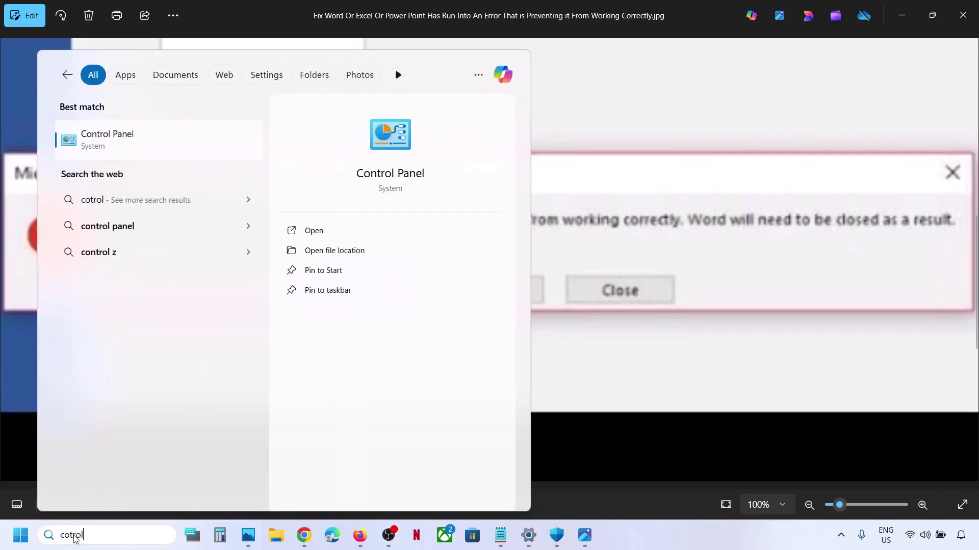
pyautogui.write('n')
pyautogui.click(178, 157)
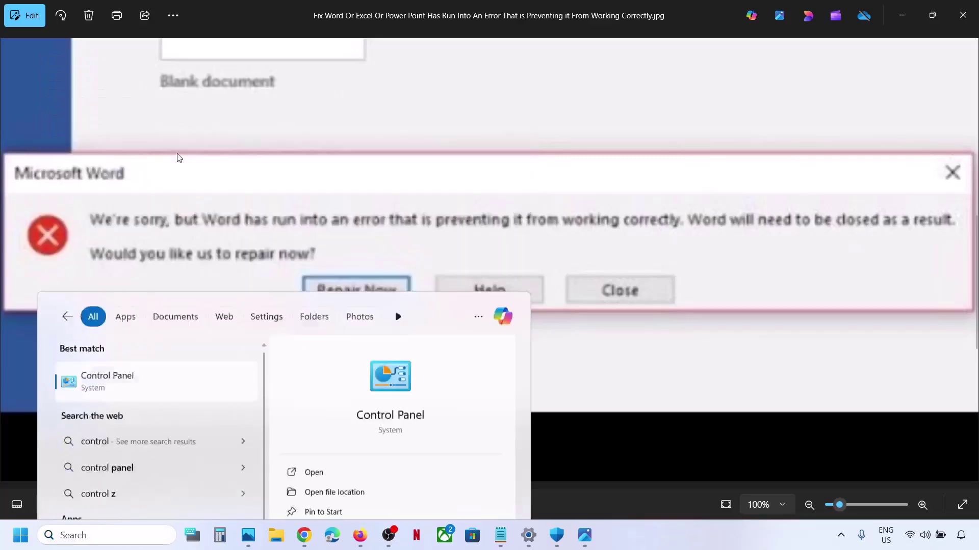
pyautogui.click(351, 261)
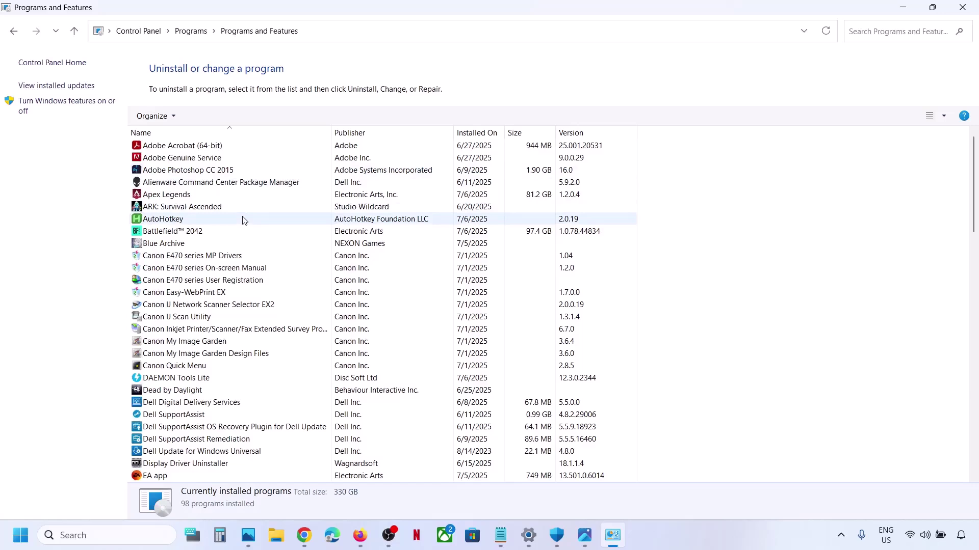
# Choose Change on the Microsoft 365 - en-us entry in Programs and Features.
pyautogui.scroll(-9, 243, 220)
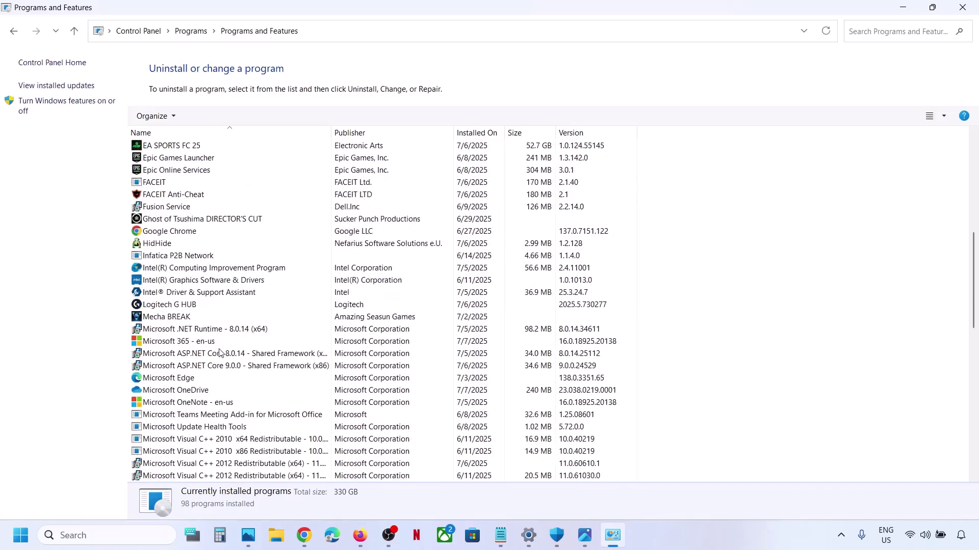
pyautogui.scroll(-1, 220, 353)
pyautogui.click(208, 292)
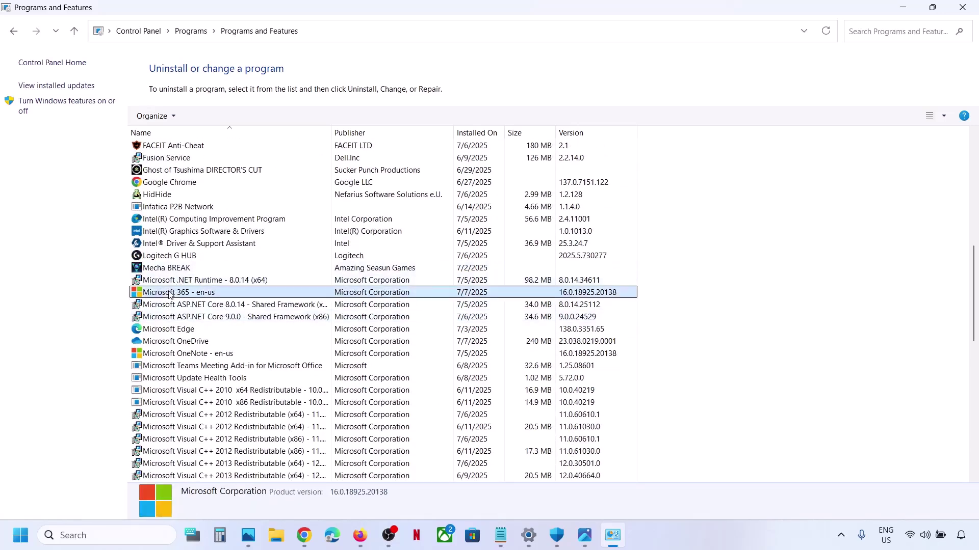
pyautogui.rightClick(208, 295)
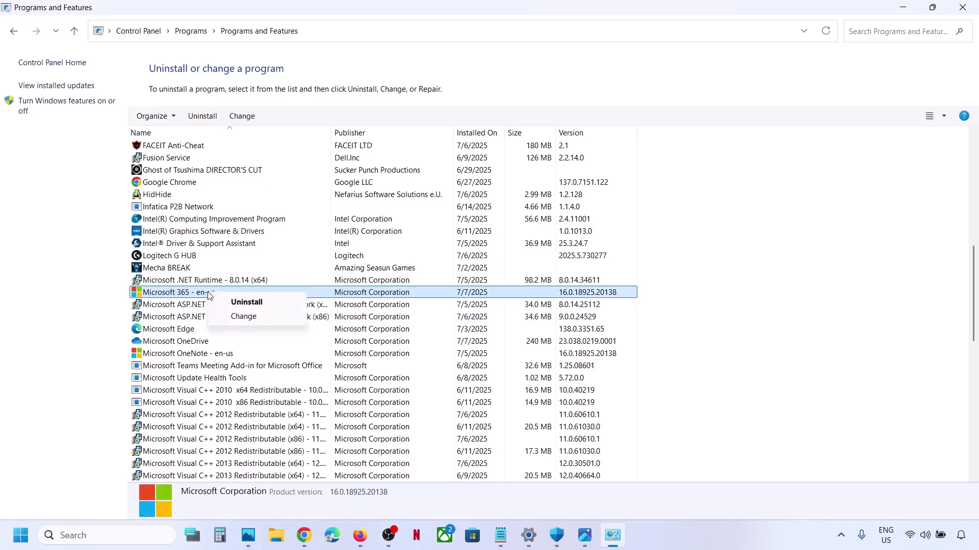
pyautogui.click(255, 319)
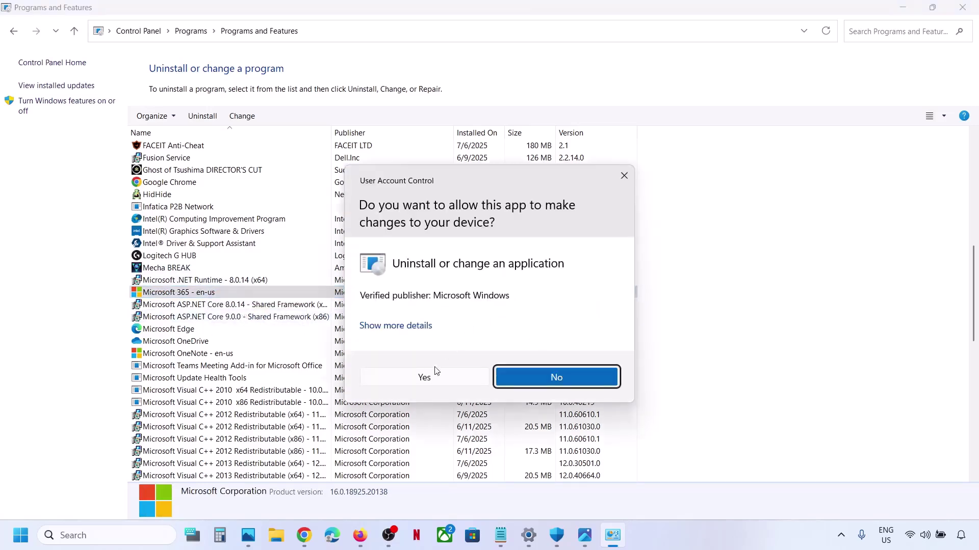
# Approve the UAC prompt, compare Quick Repair and Online Repair, then cancel without repairing.
pyautogui.click(425, 377)
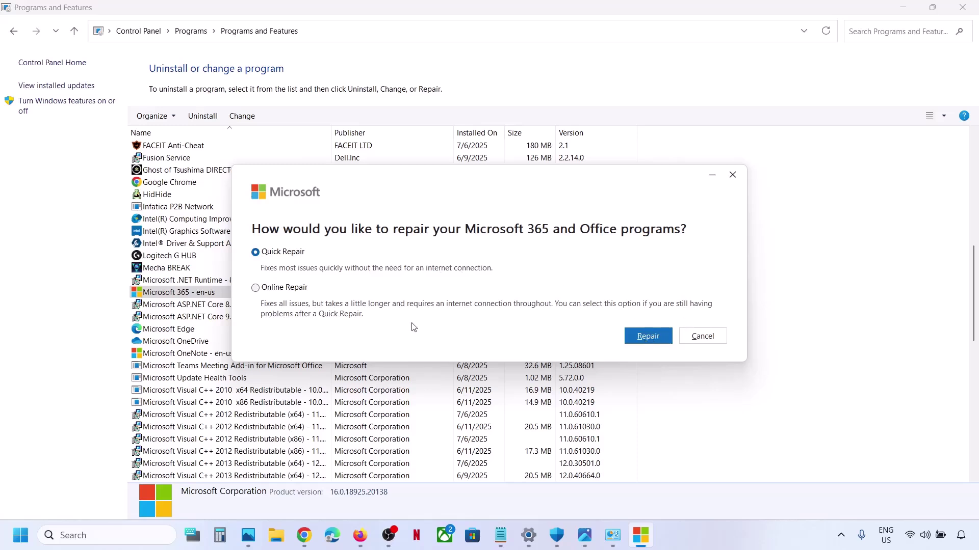
pyautogui.click(279, 288)
pyautogui.click(255, 253)
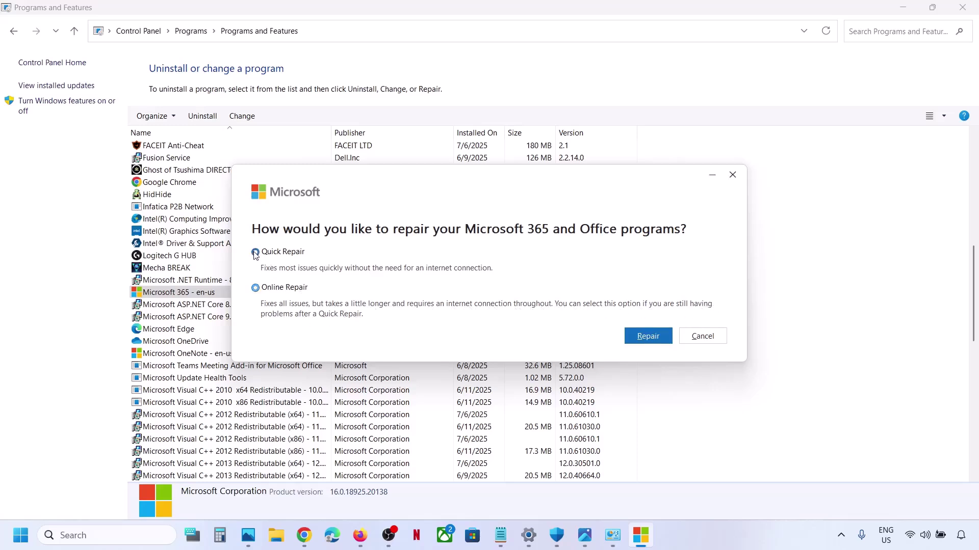
pyautogui.click(255, 289)
pyautogui.click(703, 336)
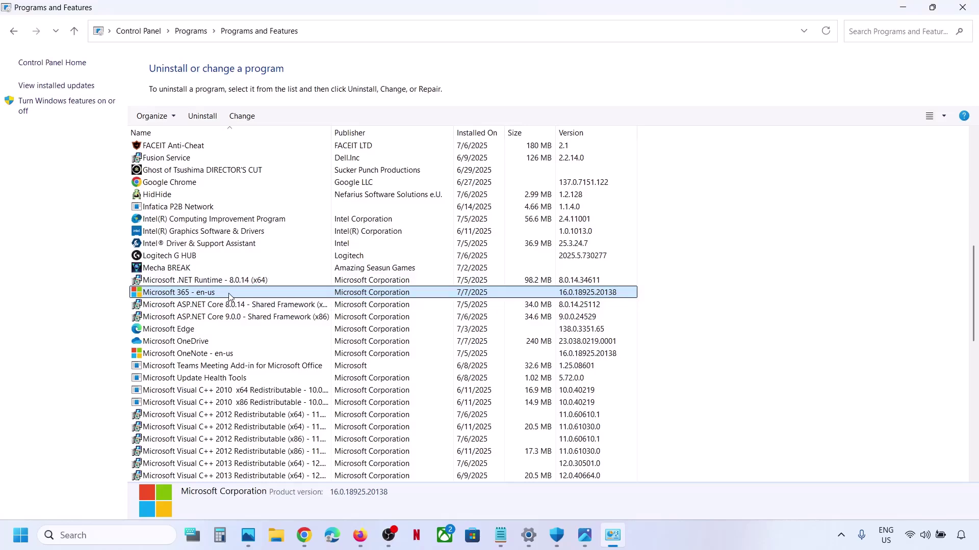
# In the Word notes document, select the words 'Revo uninstaller' in the heading.
pyautogui.click(690, 539)
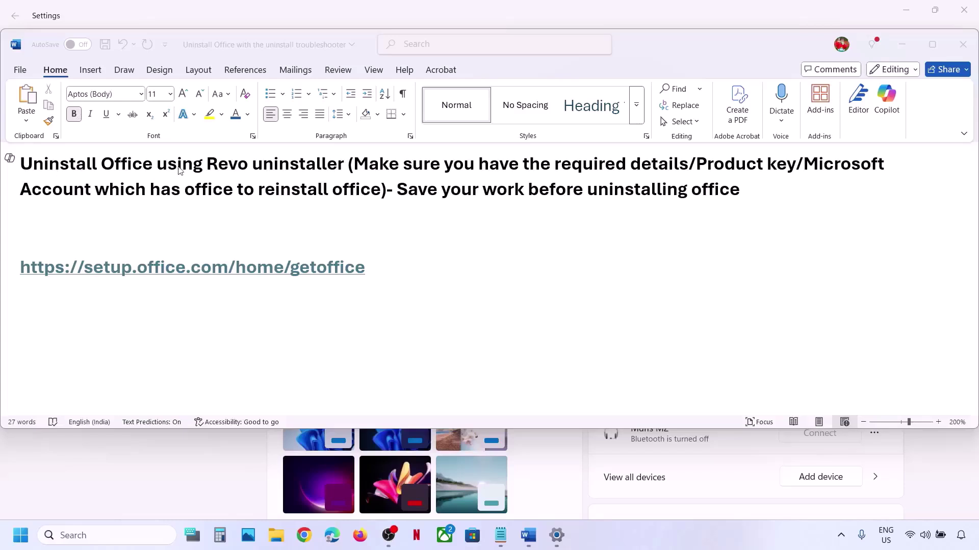
pyautogui.click(371, 171)
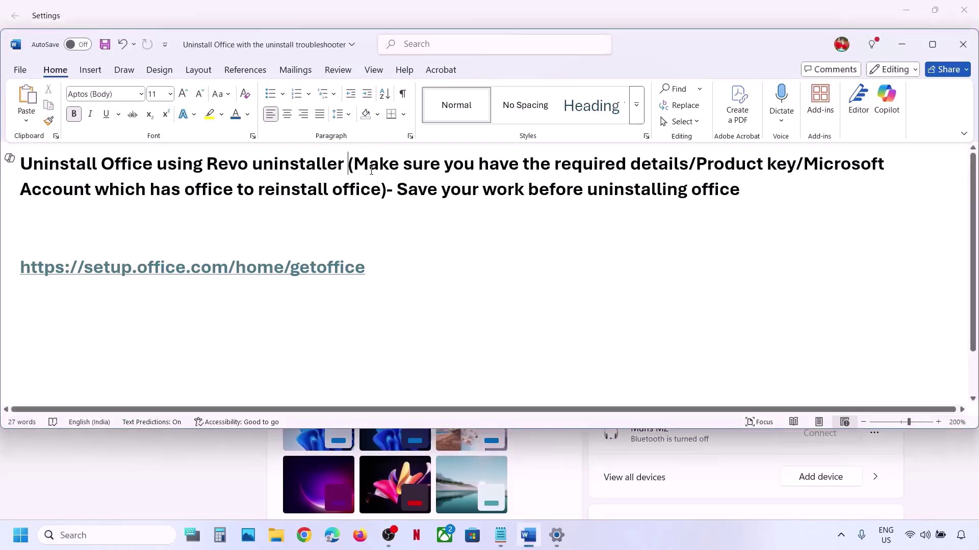
pyautogui.moveTo(356, 164); pyautogui.dragTo(714, 200)
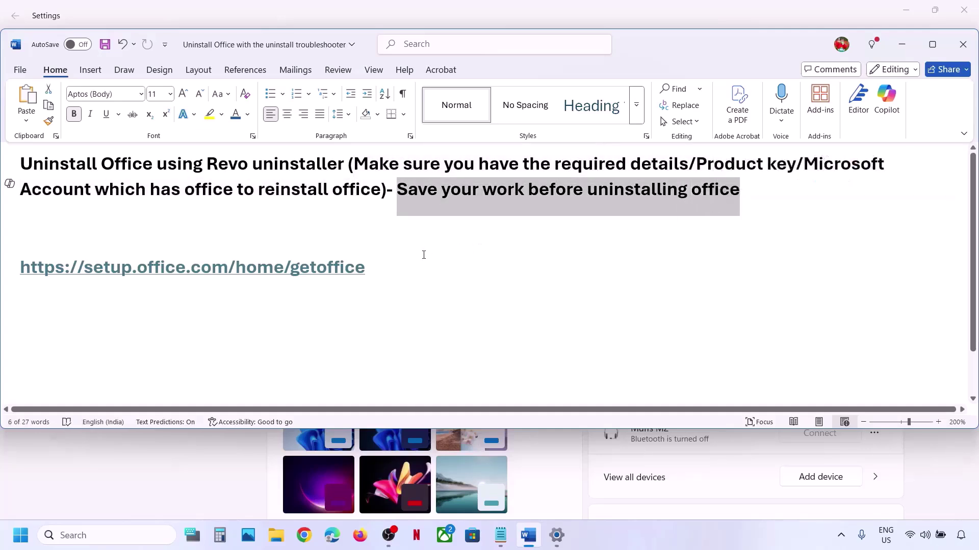
pyautogui.click(388, 266)
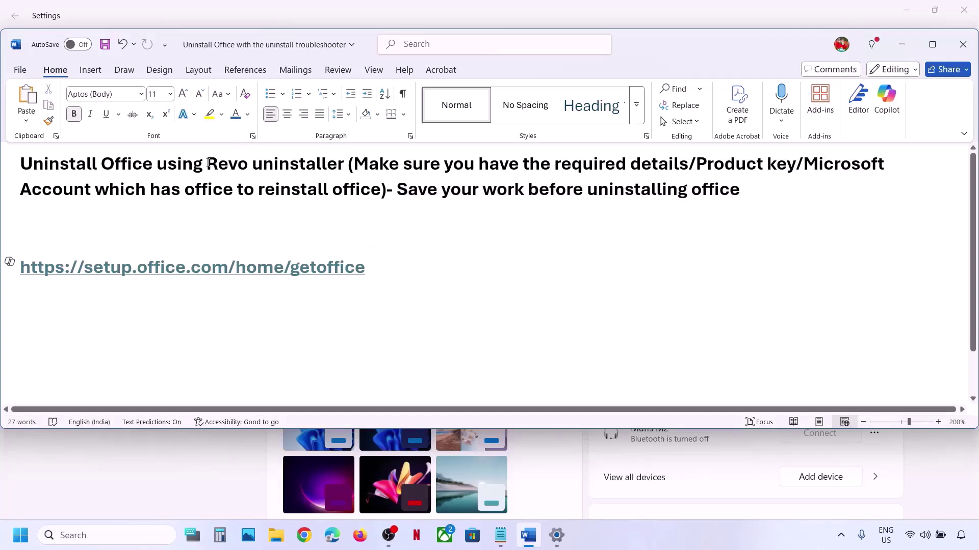
pyautogui.moveTo(208, 163); pyautogui.dragTo(348, 164)
pyautogui.hotkey('ctrl', 'c')
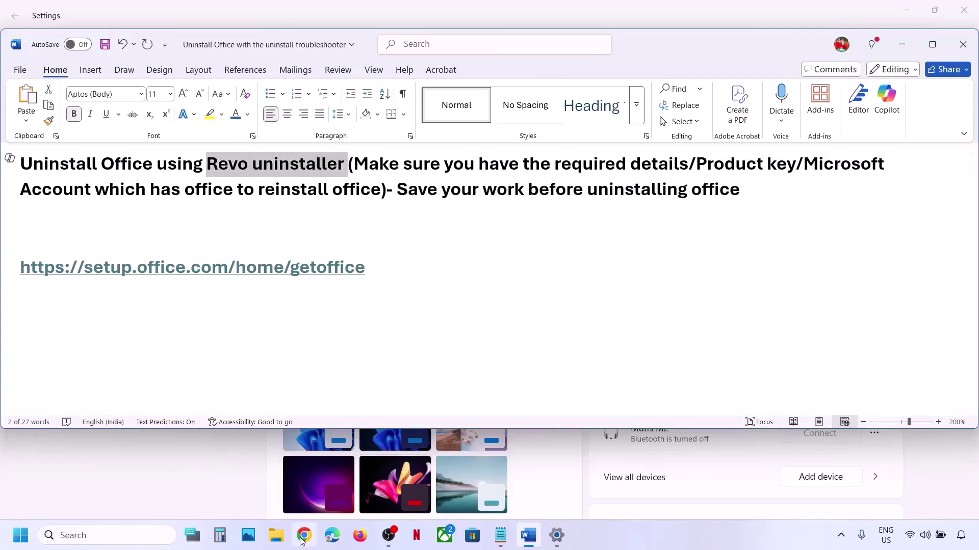
pyautogui.click(302, 540)
# Search Google for 'Revo uninstaller' and open the official revouninstaller.com website.
pyautogui.hotkey('ctrl', 'v')
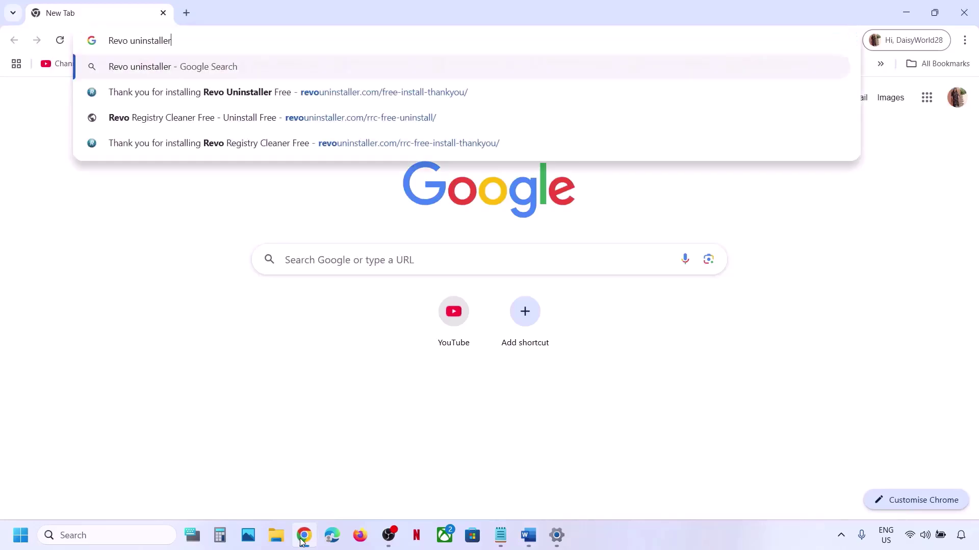
pyautogui.press('Return')
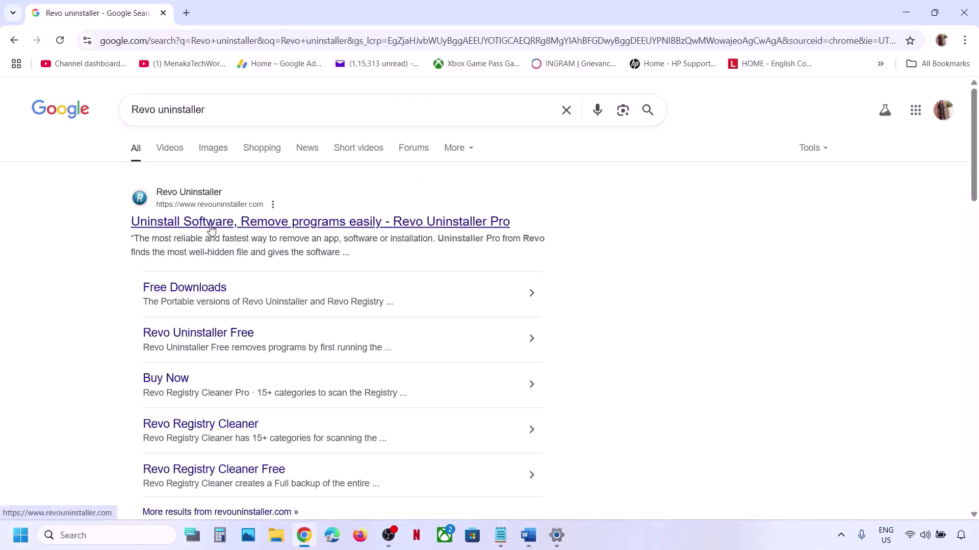
pyautogui.click(247, 221)
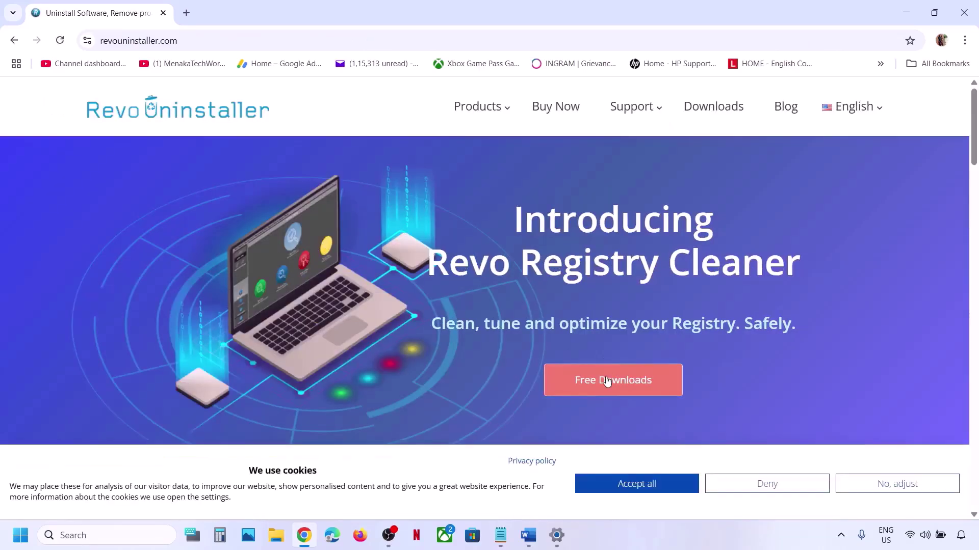
pyautogui.scroll(-7, 605, 376)
pyautogui.scroll(-3, 608, 380)
pyautogui.scroll(3, 607, 380)
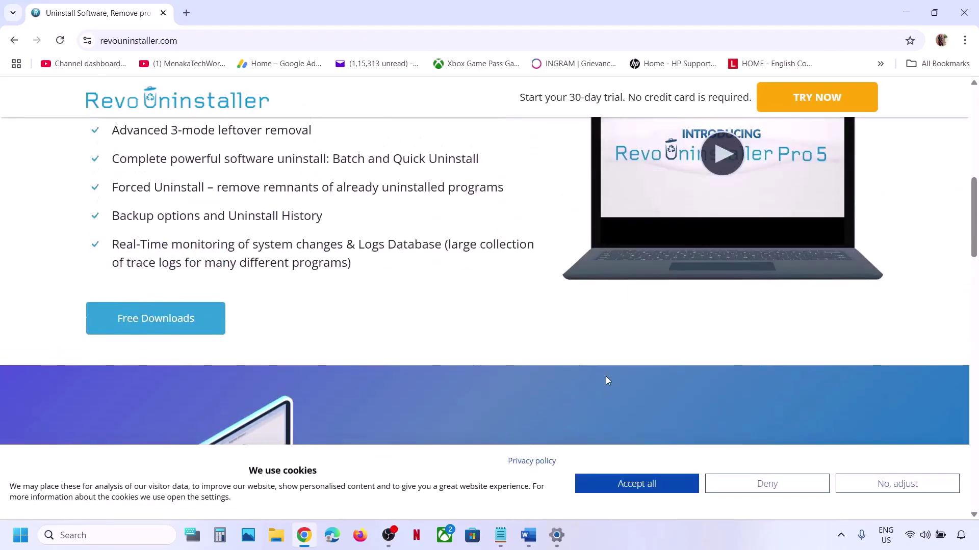
pyautogui.scroll(-1, 608, 381)
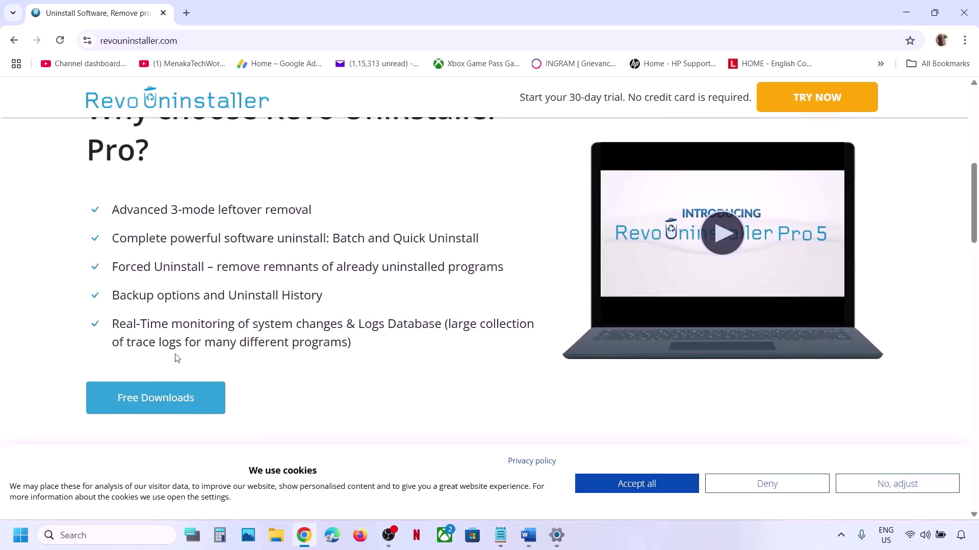
# Download the Revo Uninstaller Pro free trial installer, RevoUninProSetup.exe (17.2 MB).
pyautogui.click(127, 412)
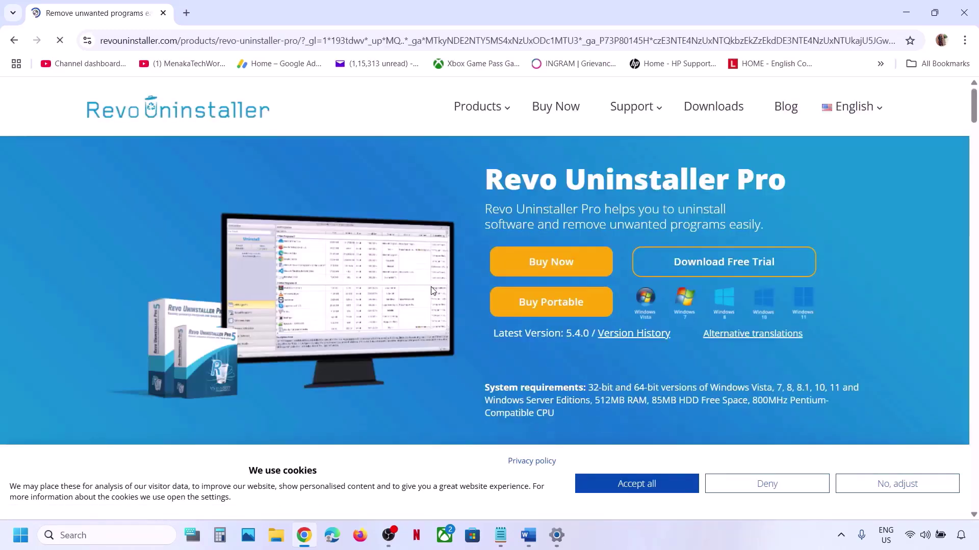
pyautogui.click(708, 269)
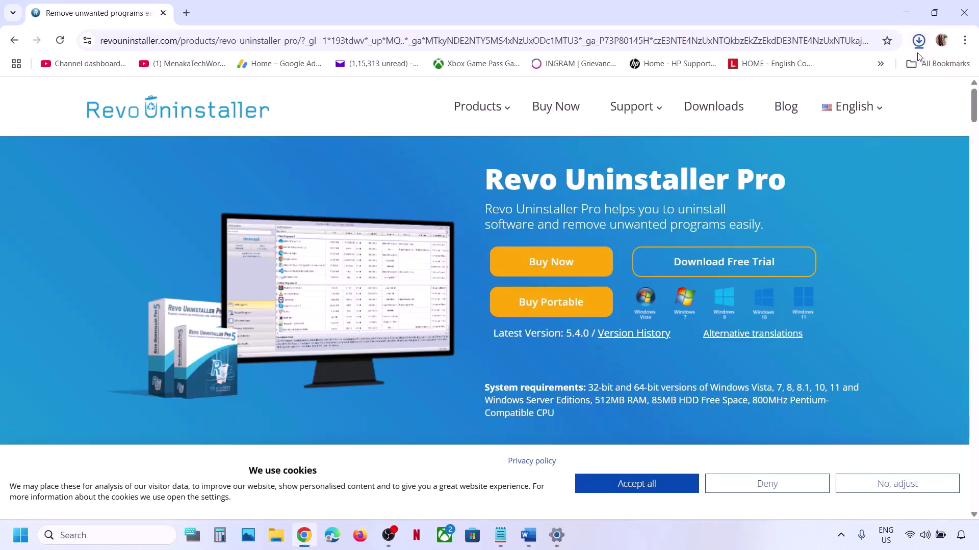
pyautogui.click(918, 41)
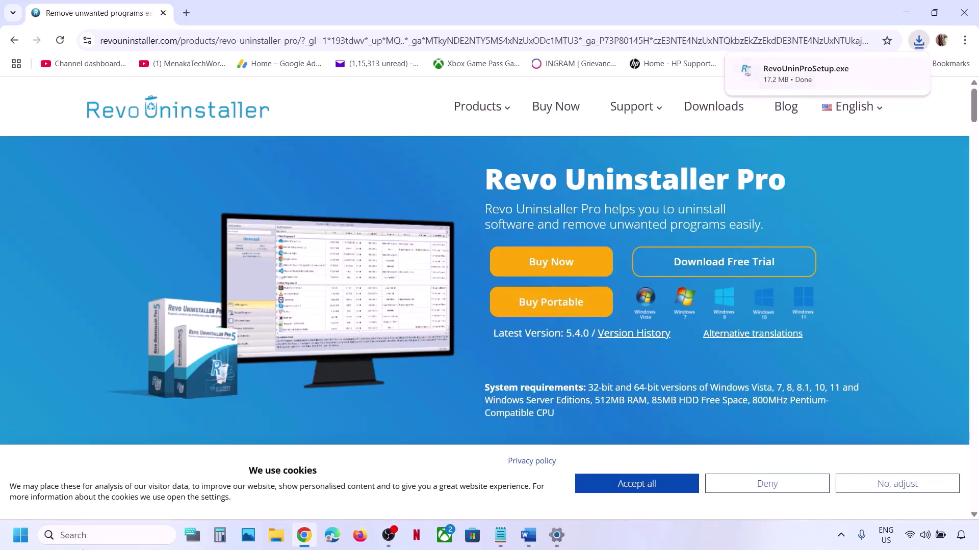
pyautogui.click(82, 541)
# Launch Revo Uninstaller 2.6.0 from a Windows search for 'revo', approving administrator access.
pyautogui.write('revo')
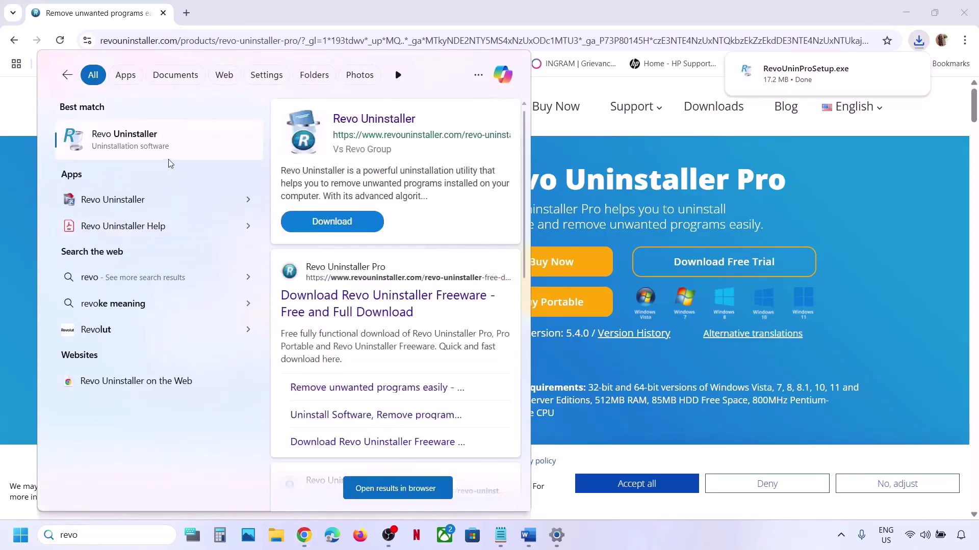
pyautogui.click(148, 149)
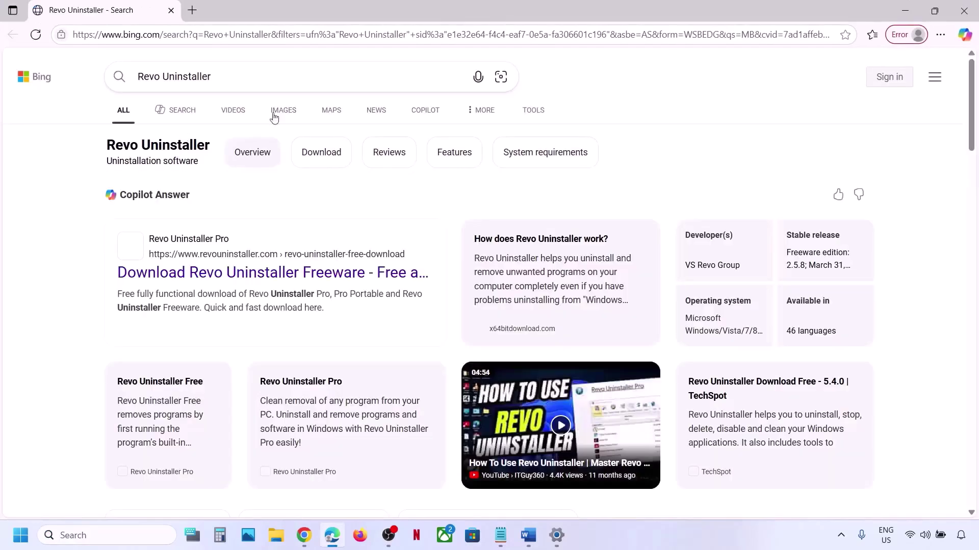
pyautogui.click(960, 15)
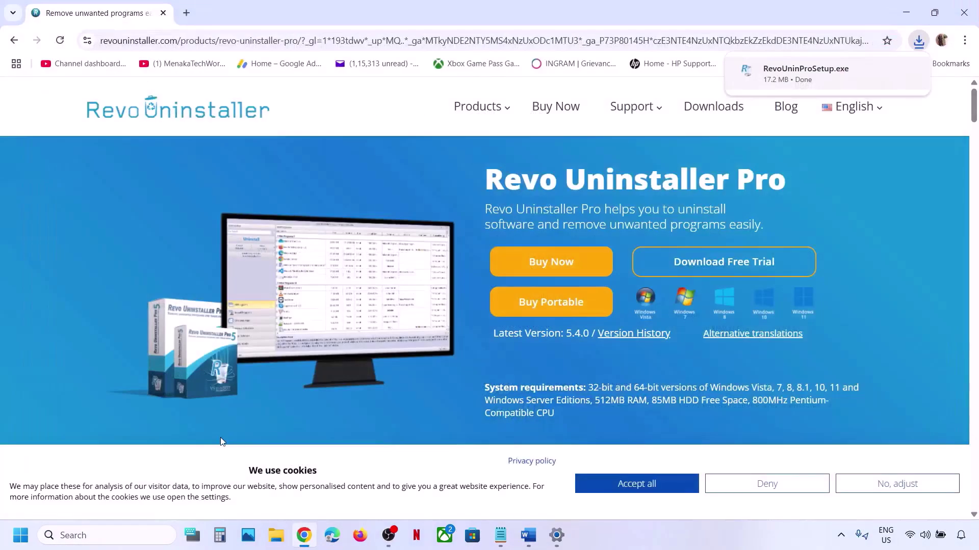
pyautogui.click(87, 533)
pyautogui.write('revo')
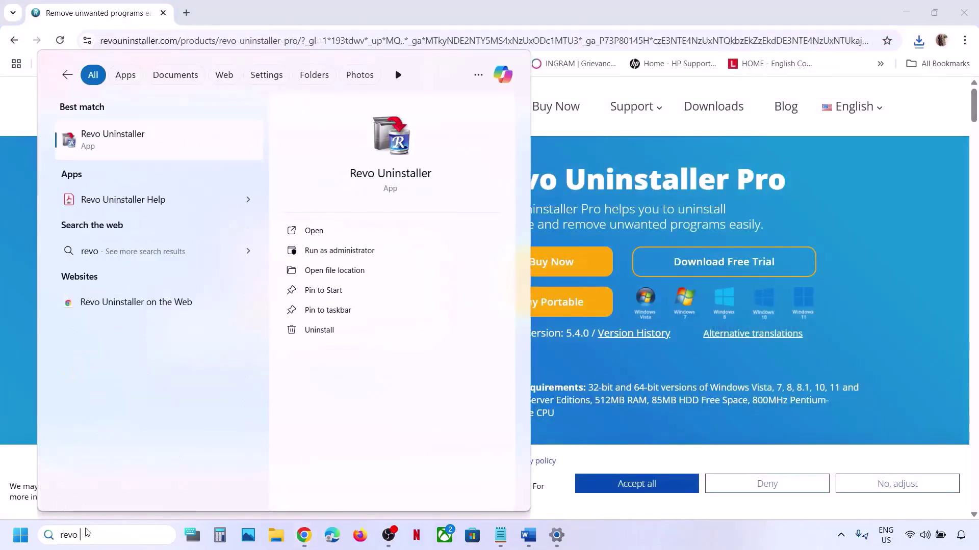
pyautogui.click(114, 145)
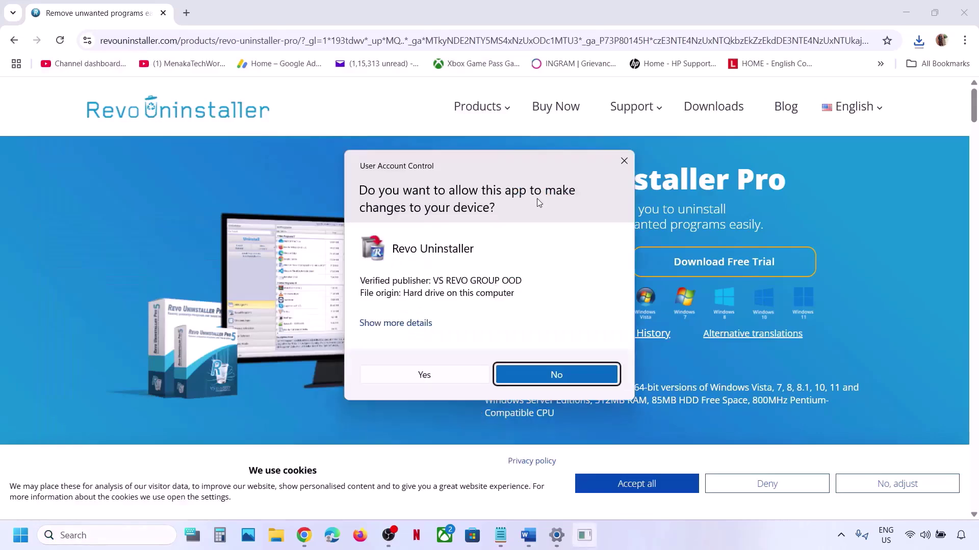
pyautogui.click(411, 378)
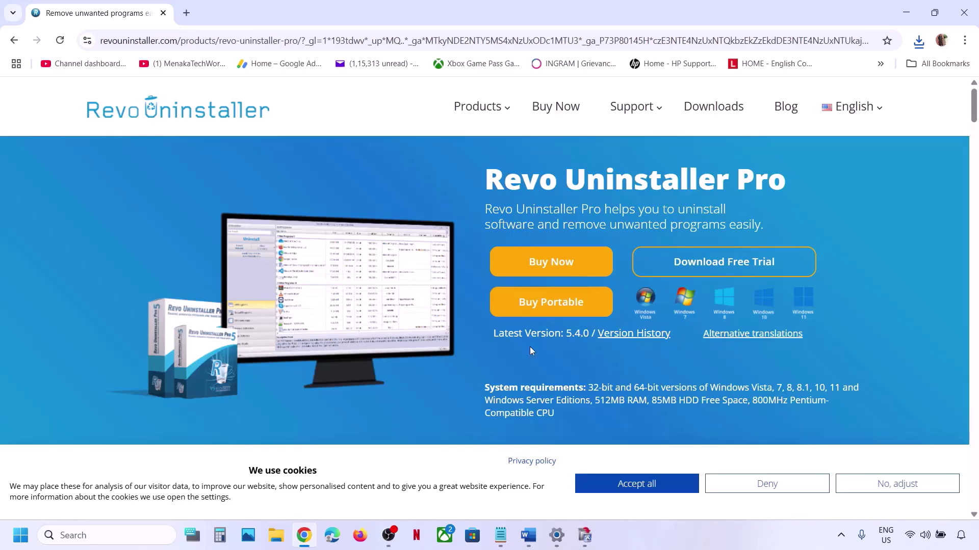
pyautogui.click(582, 533)
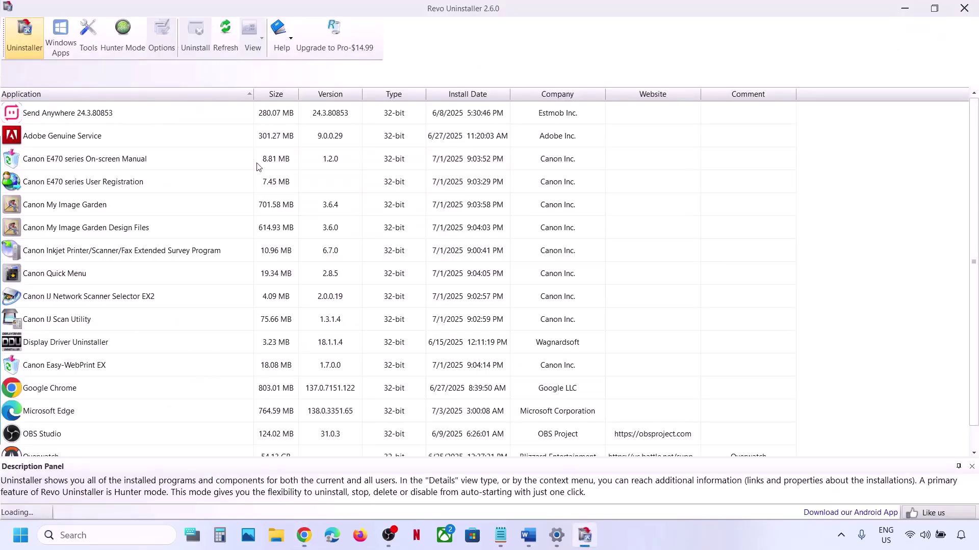
# Scroll Revo Uninstaller's program list down and select Microsoft 365 - en-us.
pyautogui.scroll(-3, 172, 306)
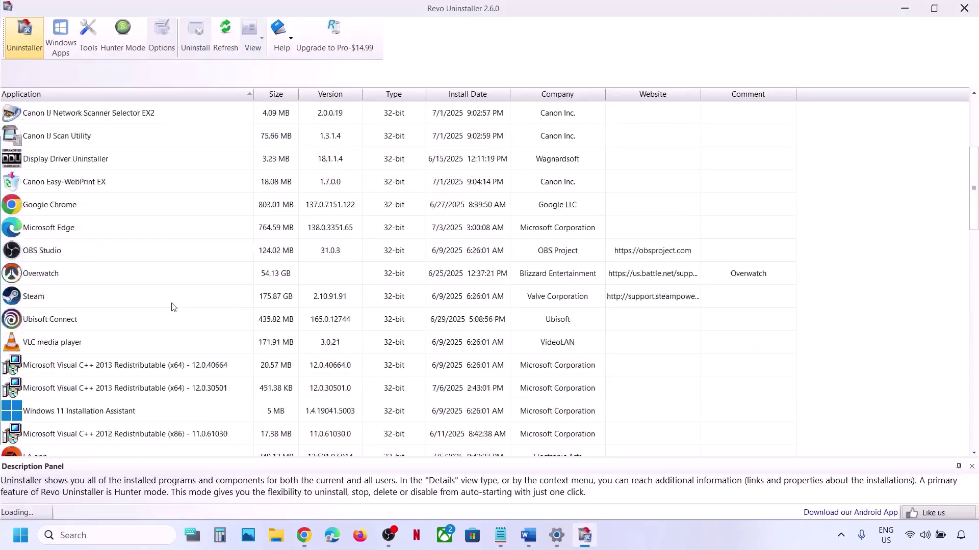
pyautogui.scroll(-3, 173, 307)
pyautogui.scroll(-12, 173, 307)
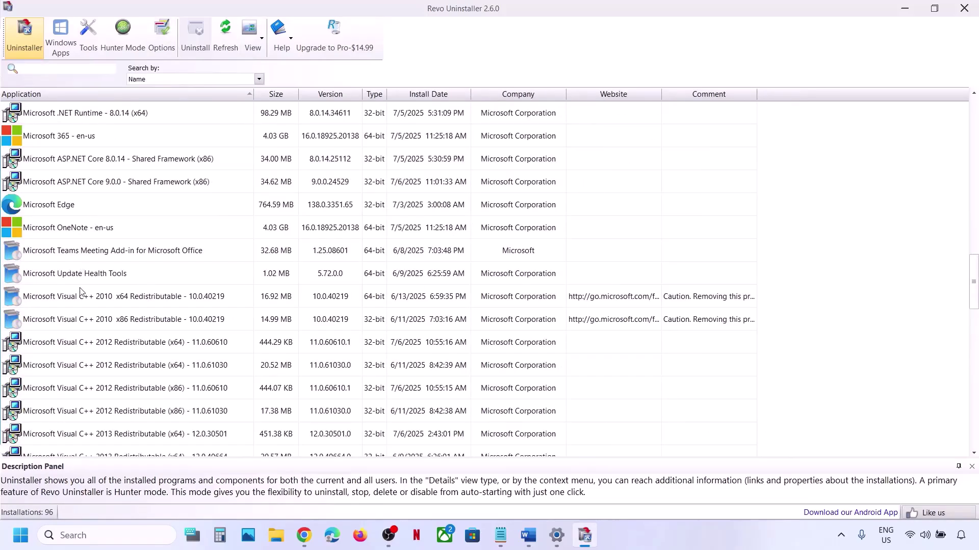
pyautogui.scroll(-1, 80, 292)
pyautogui.scroll(15, 81, 292)
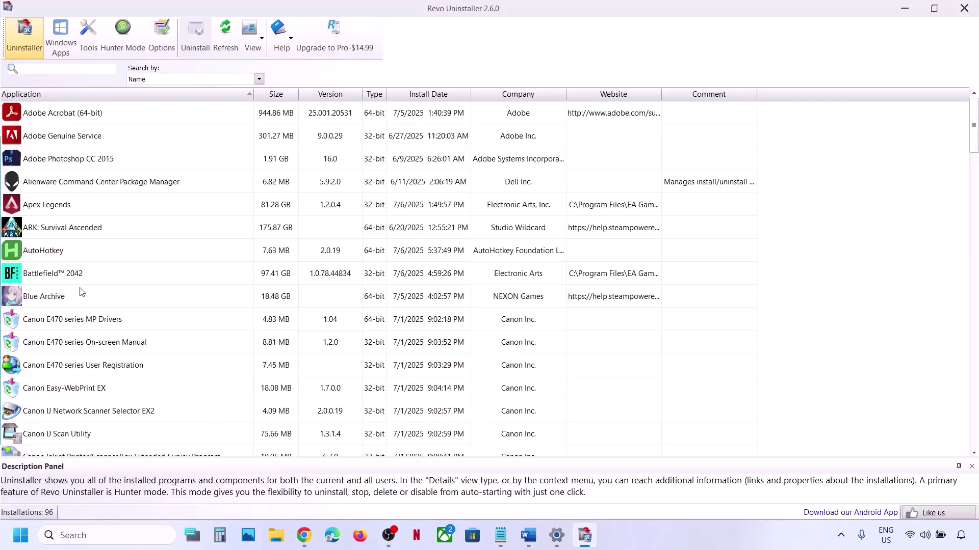
pyautogui.scroll(-5, 80, 292)
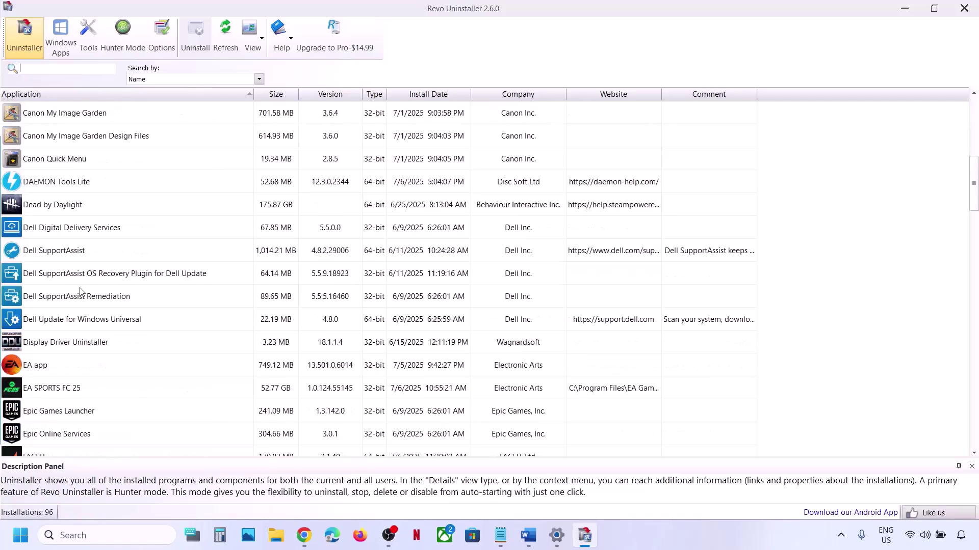
pyautogui.scroll(-3, 80, 291)
pyautogui.scroll(-2, 80, 292)
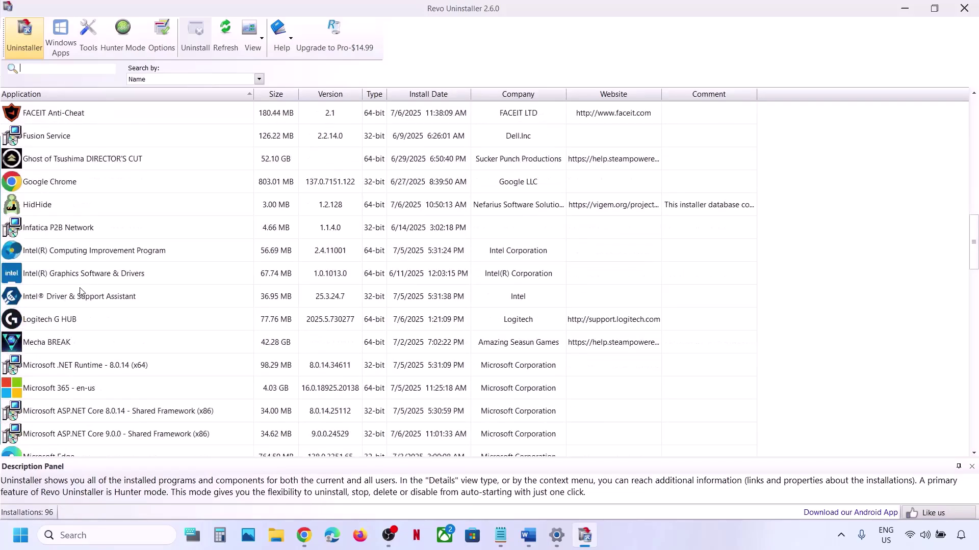
pyautogui.click(82, 364)
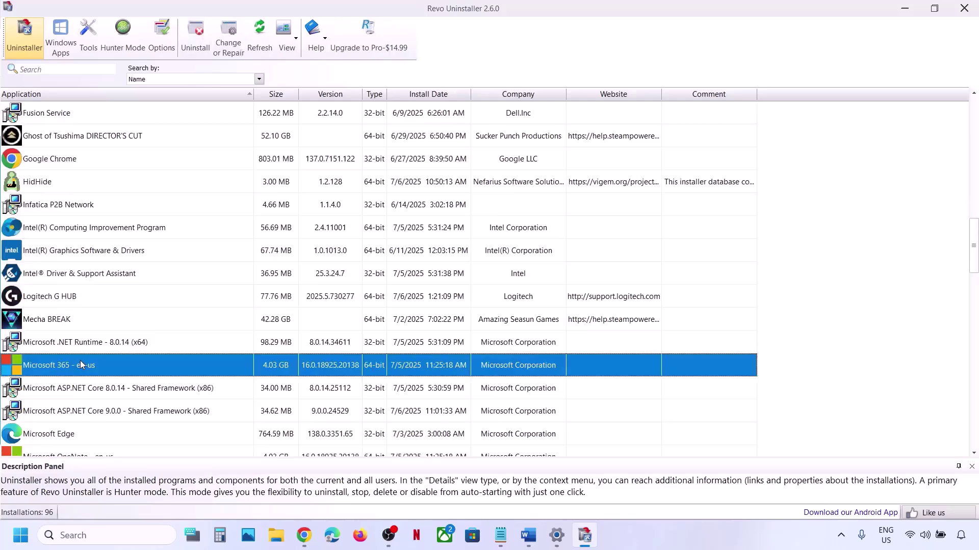
# Choose Uninstall from the Microsoft 365 - en-us context menu.
pyautogui.scroll(-2, 83, 365)
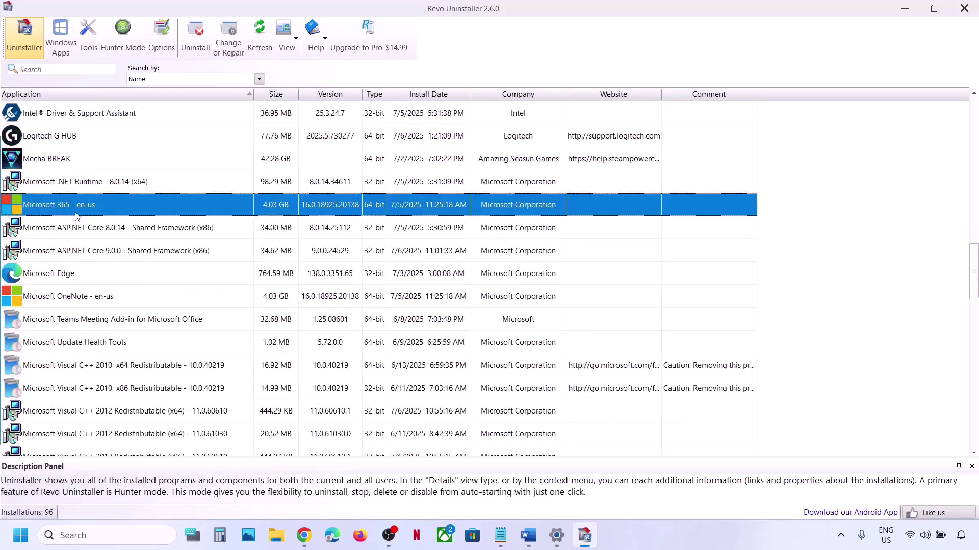
pyautogui.scroll(-2, 75, 207)
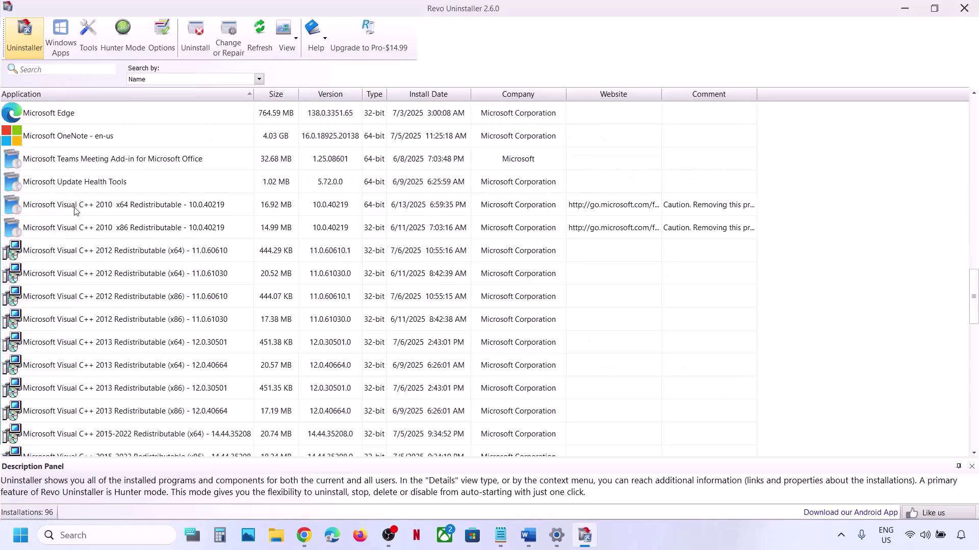
pyautogui.scroll(10, 75, 207)
pyautogui.scroll(-3, 75, 211)
pyautogui.scroll(3, 75, 211)
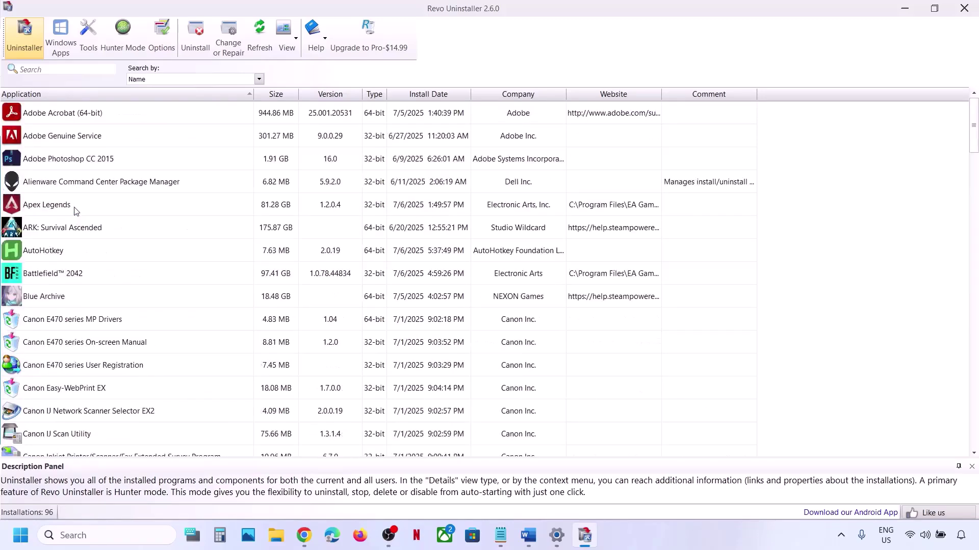
pyautogui.scroll(-4, 75, 211)
pyautogui.scroll(-7, 76, 209)
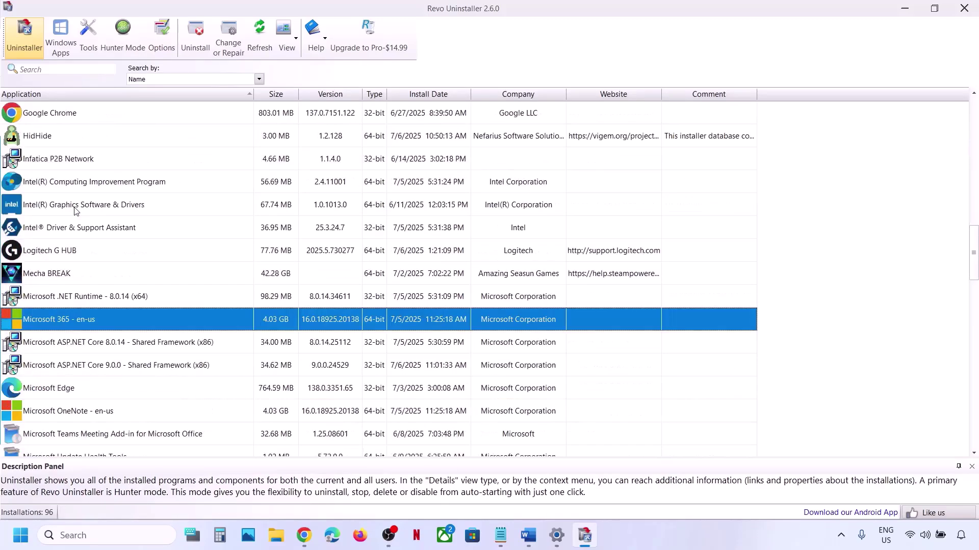
pyautogui.rightClick(75, 320)
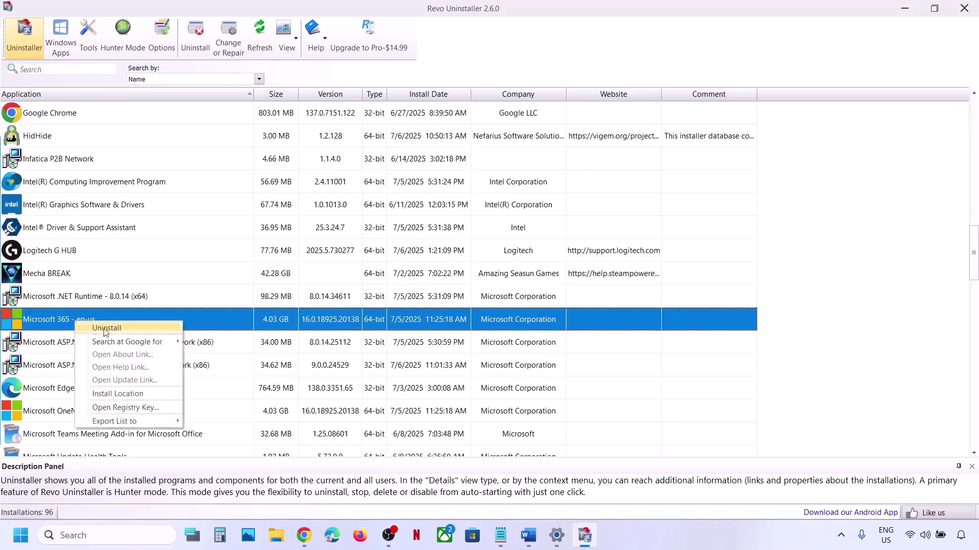
pyautogui.click(45, 320)
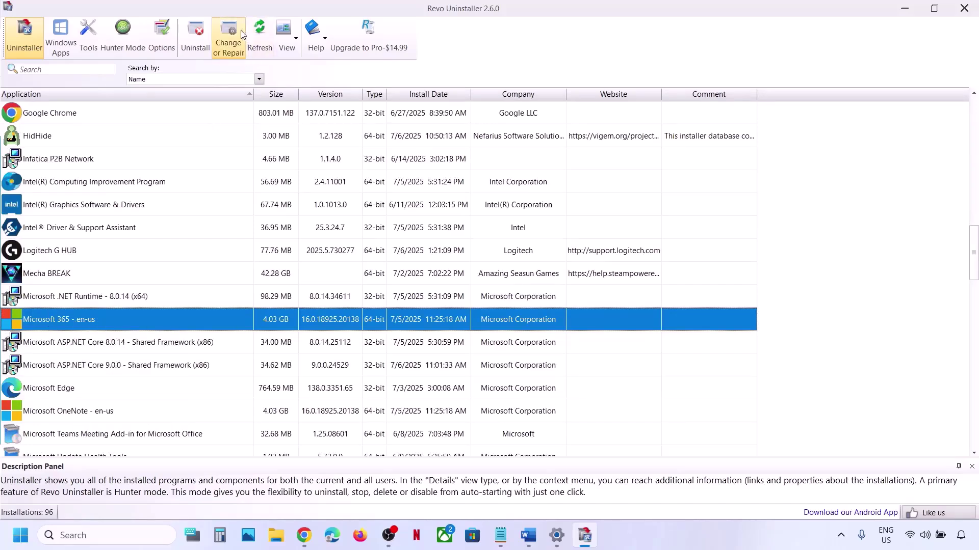
pyautogui.rightClick(88, 325)
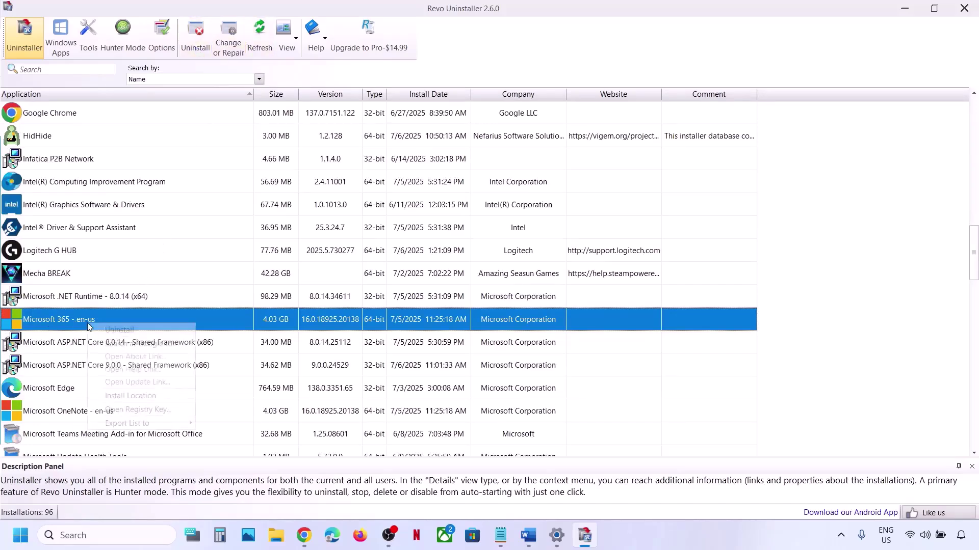
pyautogui.click(143, 331)
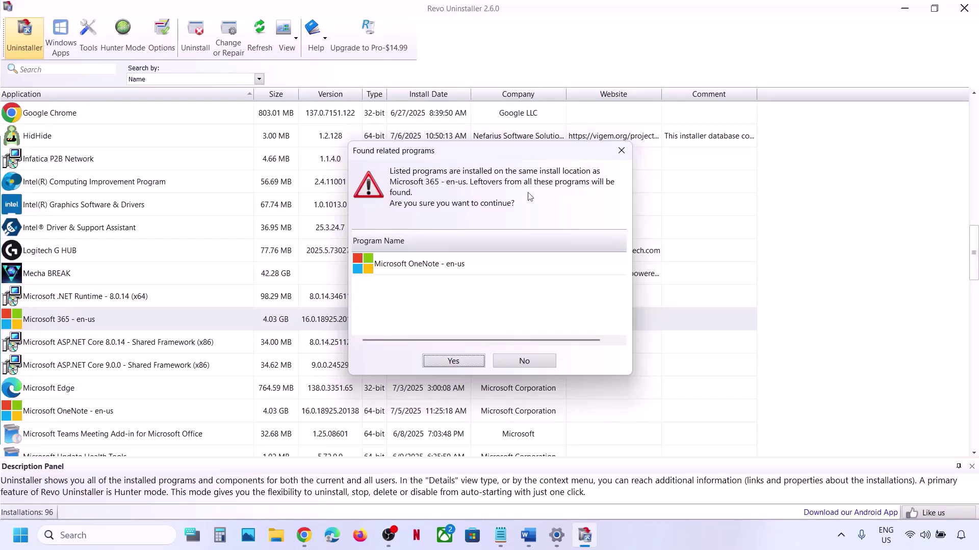
# Accept the related OneNote warning, confirm with a restore point, and let Microsoft's uninstaller remove Office.
pyautogui.click(453, 361)
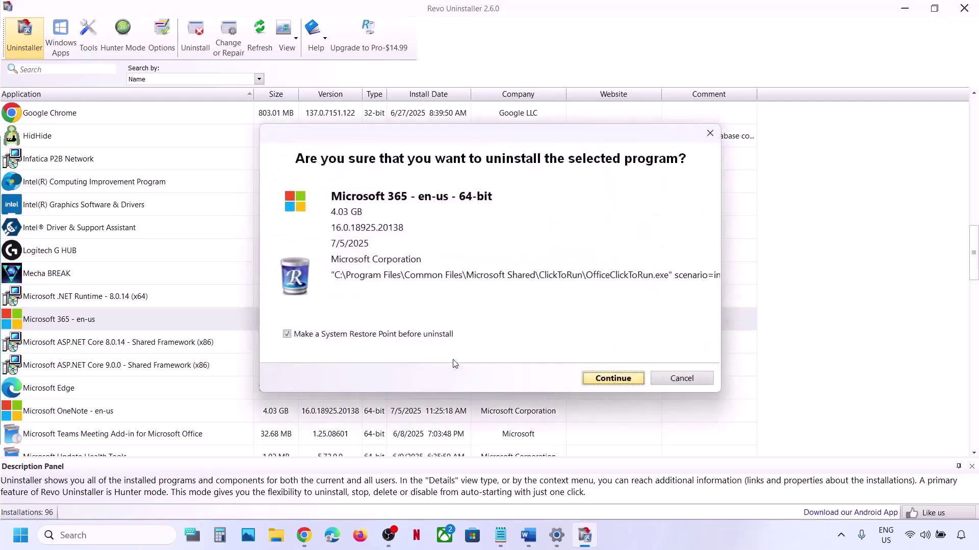
pyautogui.click(608, 383)
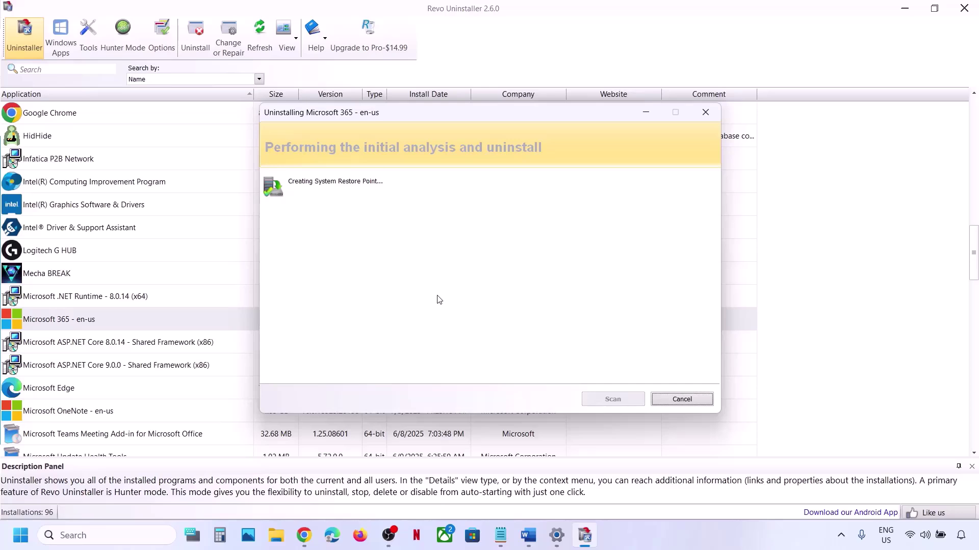
pyautogui.click(672, 541)
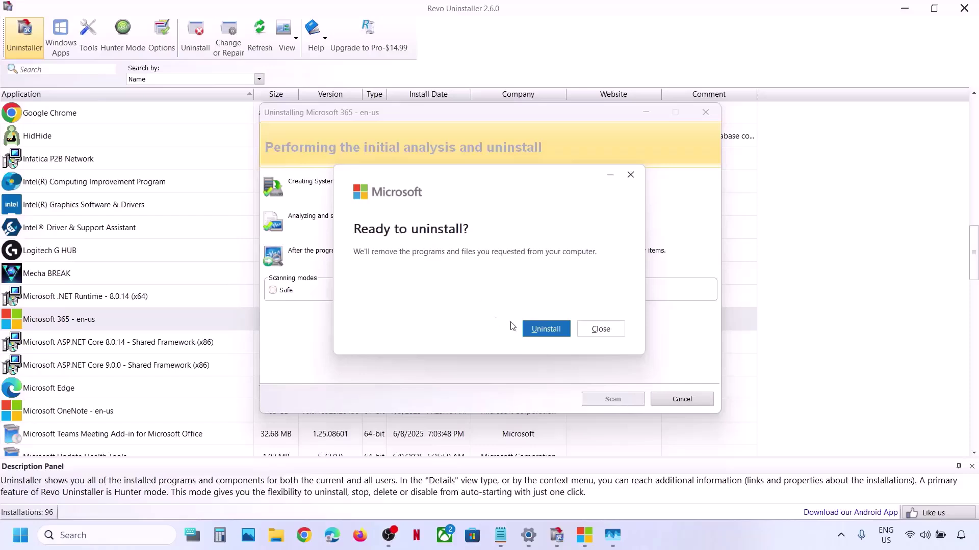
pyautogui.click(545, 329)
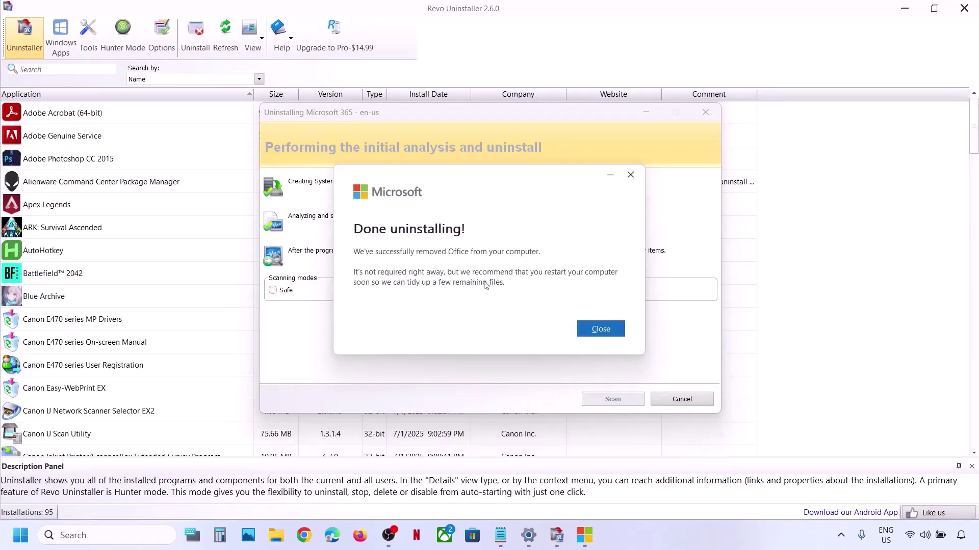
# Dismiss the 'Done uninstalling!' message and run an Advanced scan for leftovers.
pyautogui.click(598, 330)
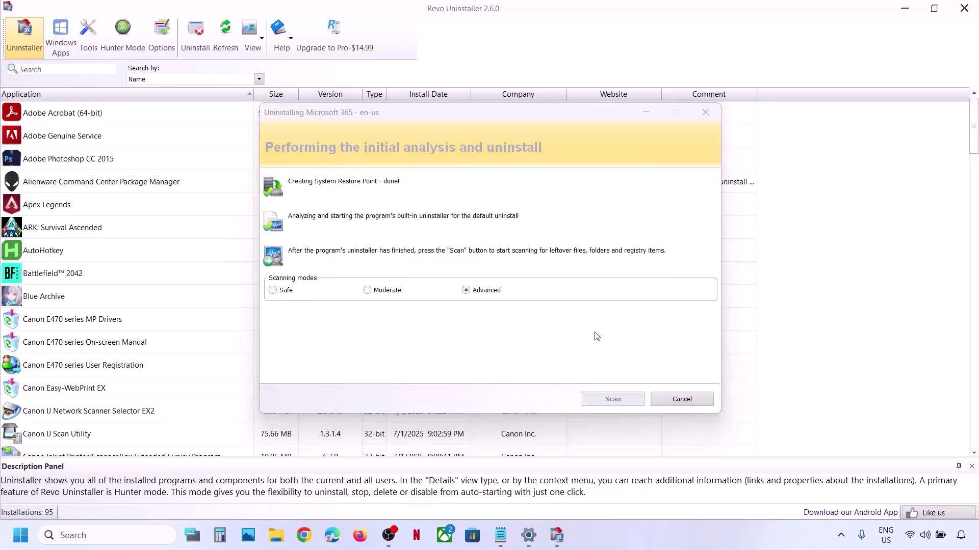
pyautogui.click(468, 294)
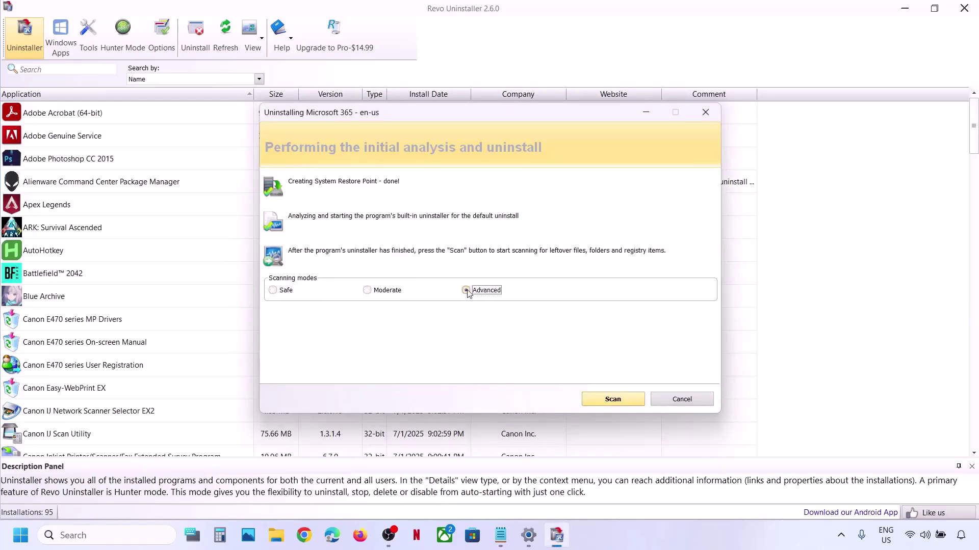
pyautogui.click(620, 401)
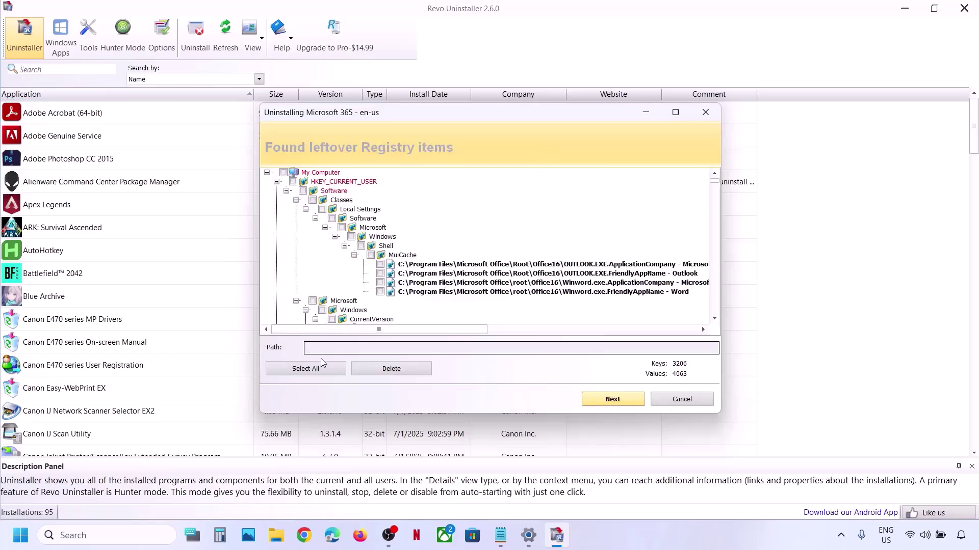
# Delete all leftover Office registry items and files, confirming each, and finish the wizard.
pyautogui.click(321, 367)
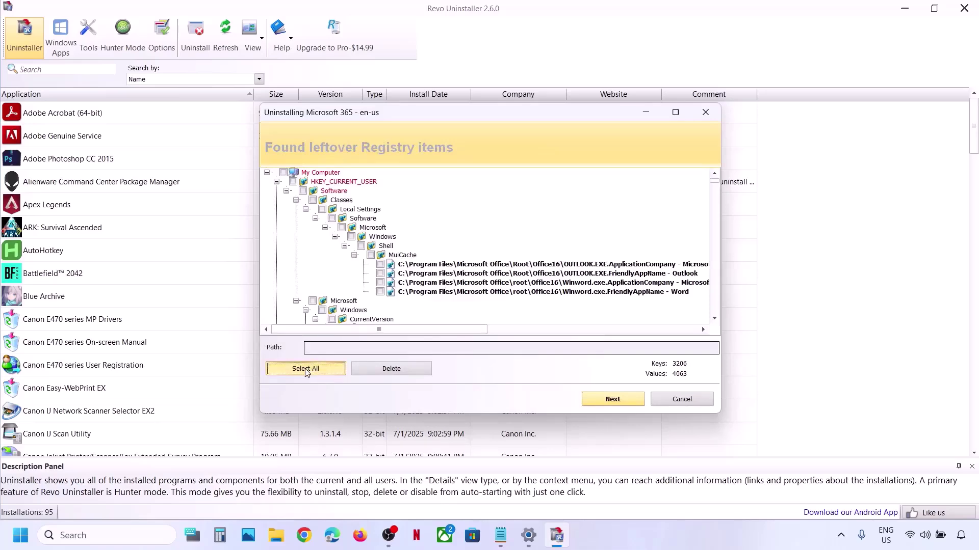
pyautogui.click(401, 366)
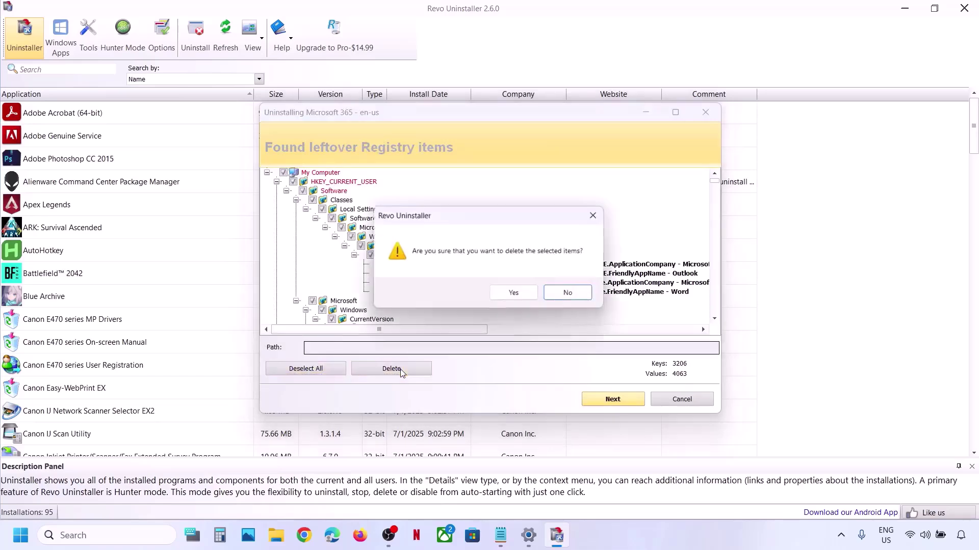
pyautogui.click(515, 295)
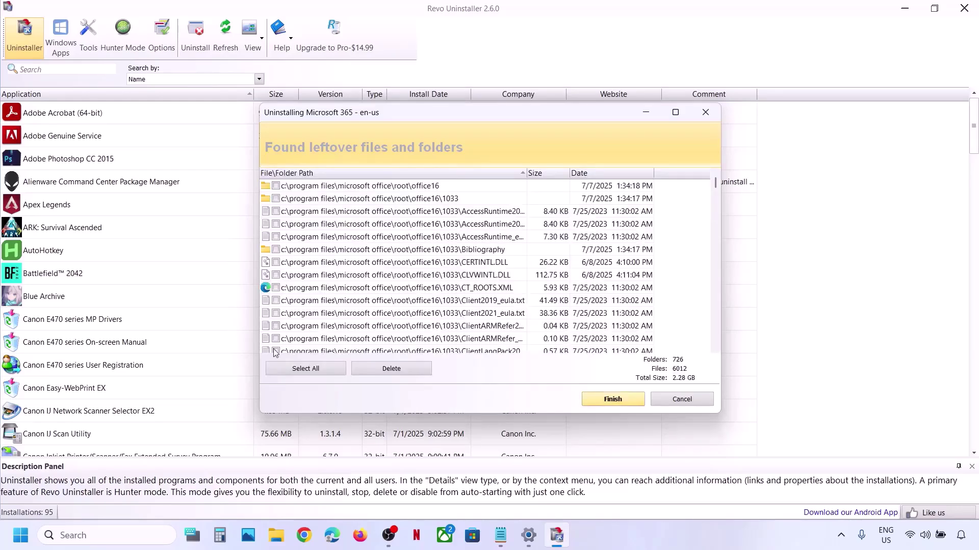
pyautogui.click(285, 367)
pyautogui.click(391, 369)
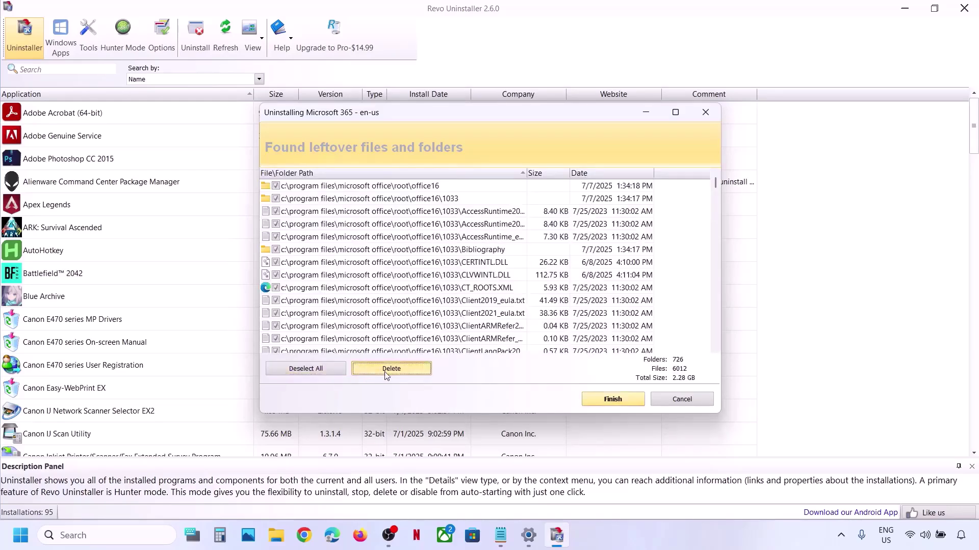
pyautogui.click(516, 295)
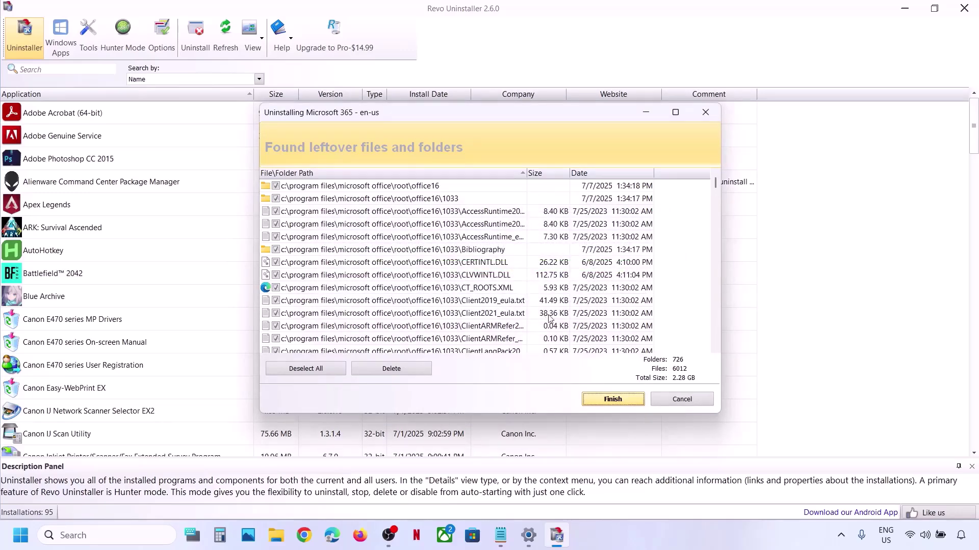
pyautogui.press('Return')
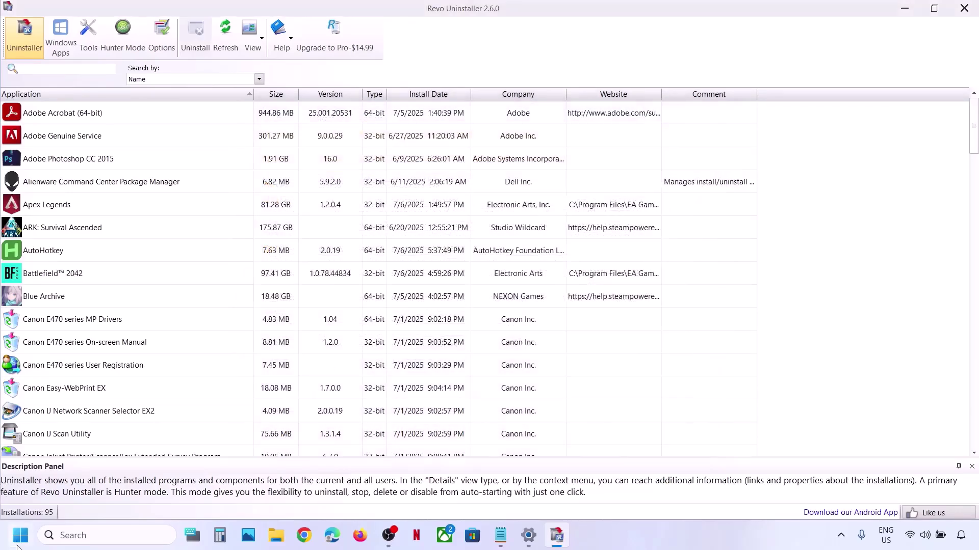
# Restart the PC from the Start menu power options.
pyautogui.click(17, 545)
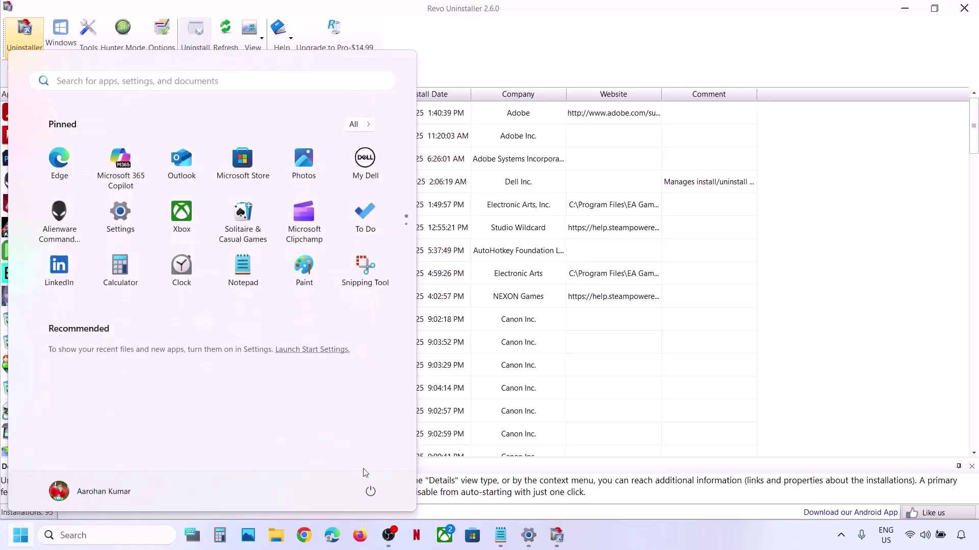
pyautogui.click(370, 491)
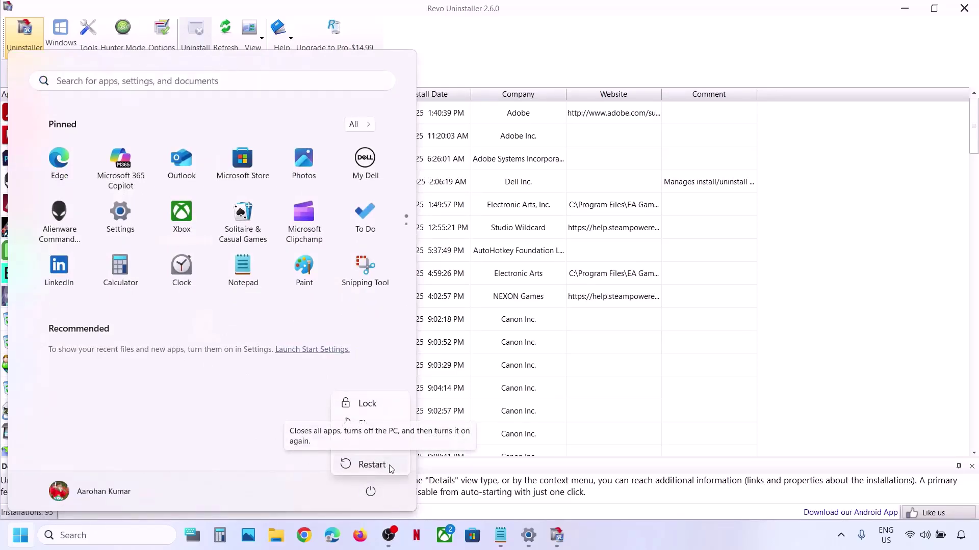
pyautogui.click(644, 530)
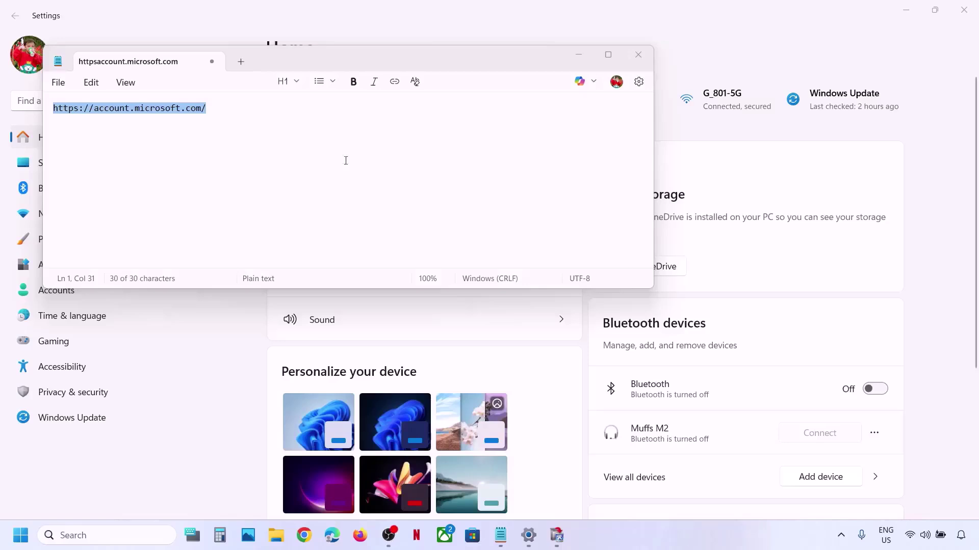
pyautogui.rightClick(169, 112)
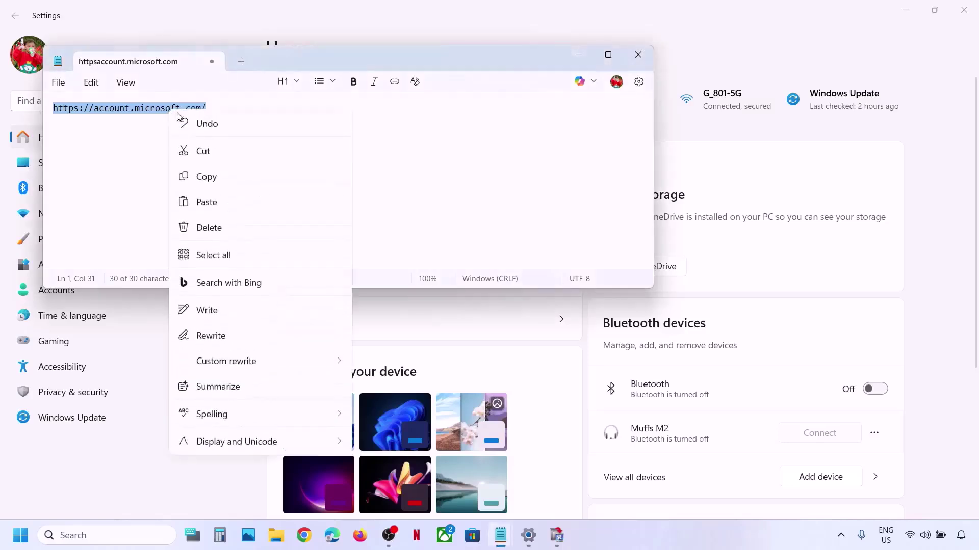
pyautogui.click(214, 176)
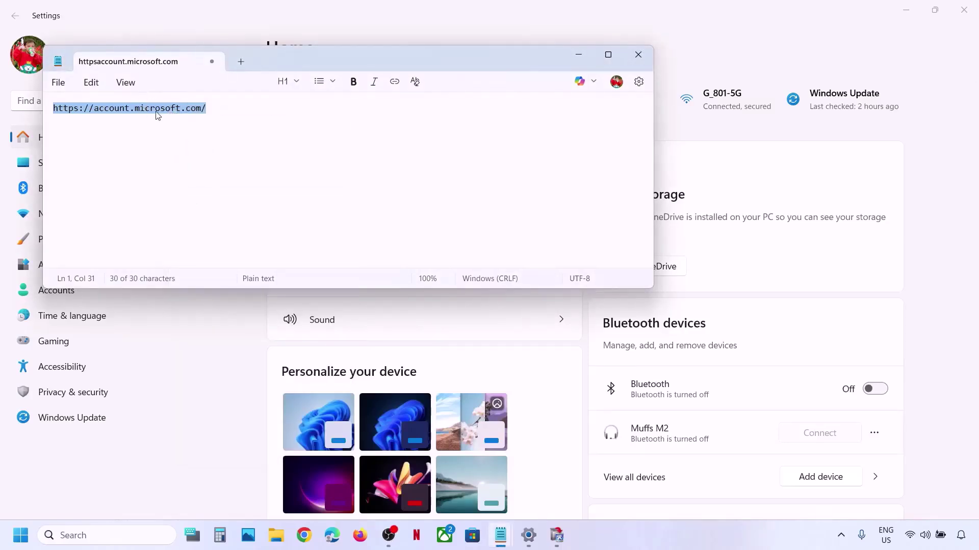
pyautogui.click(303, 534)
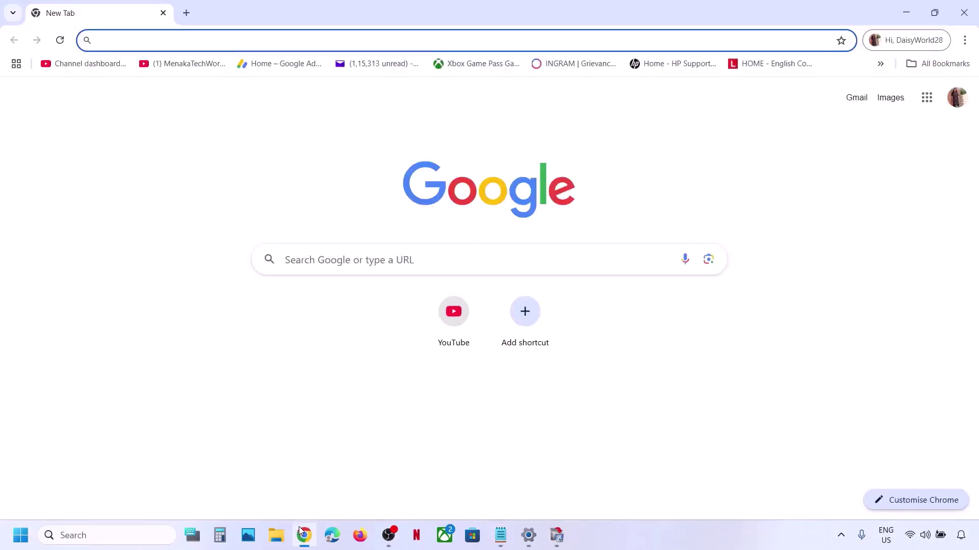
# Load account.microsoft.com in Chrome and sign in to reach the Microsoft 365 Family subscription.
pyautogui.hotkey('ctrl', 'v')
pyautogui.press('Return')
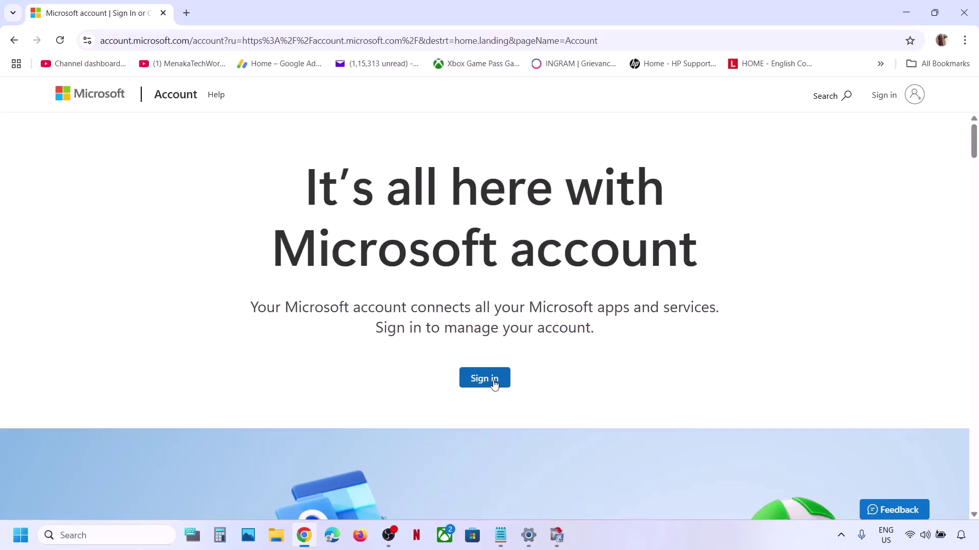
pyautogui.click(494, 382)
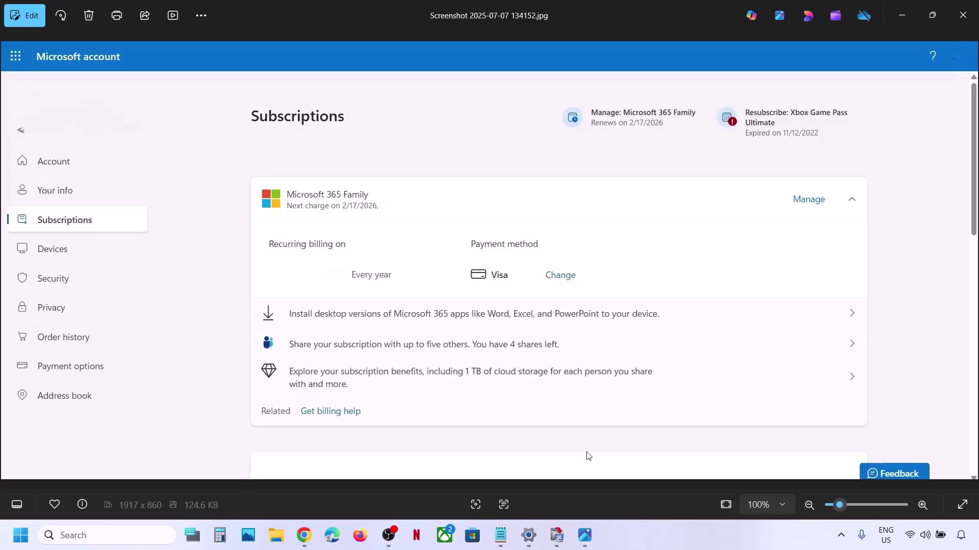
# View the Install Microsoft 365 screenshot in Photos, then minimize Photos to return to Chrome.
pyautogui.moveTo(584, 534)
pyautogui.click(644, 476)
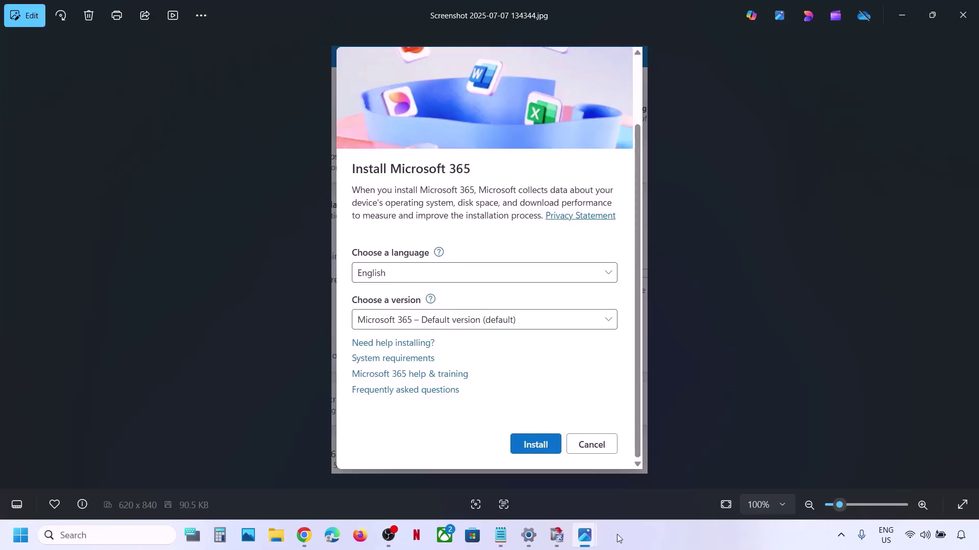
pyautogui.click(584, 535)
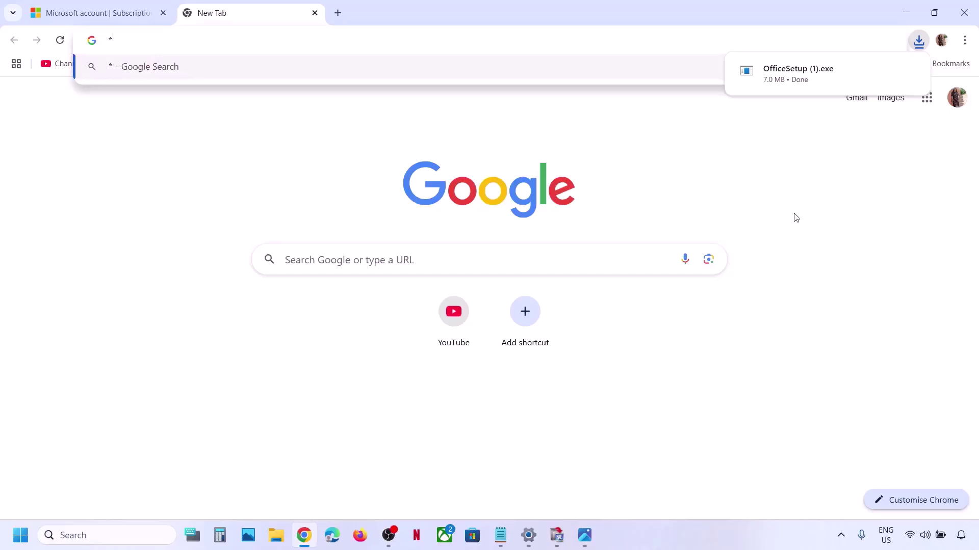
# Run OfficeSetup (1).exe from Chrome's downloads and approve the User Account Control prompt.
pyautogui.moveTo(790, 86)
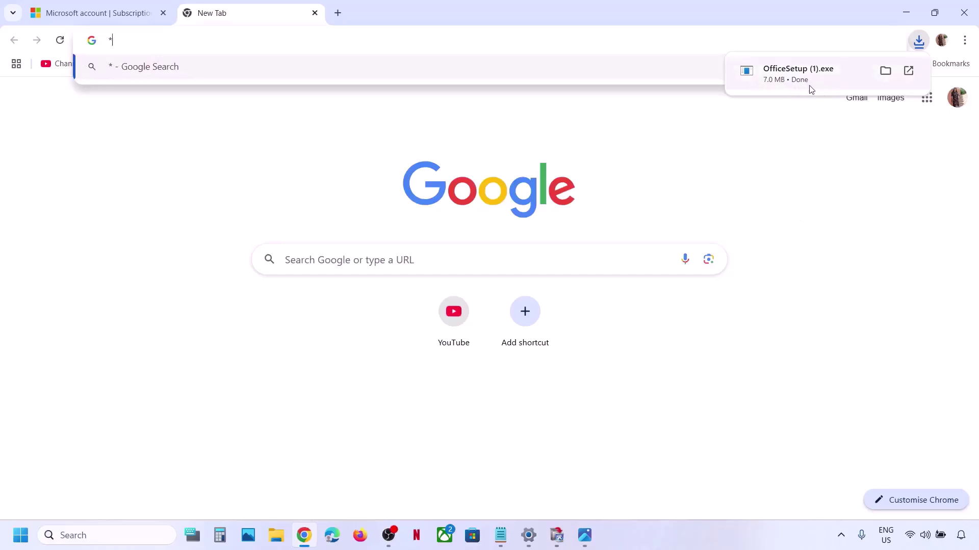
pyautogui.click(792, 81)
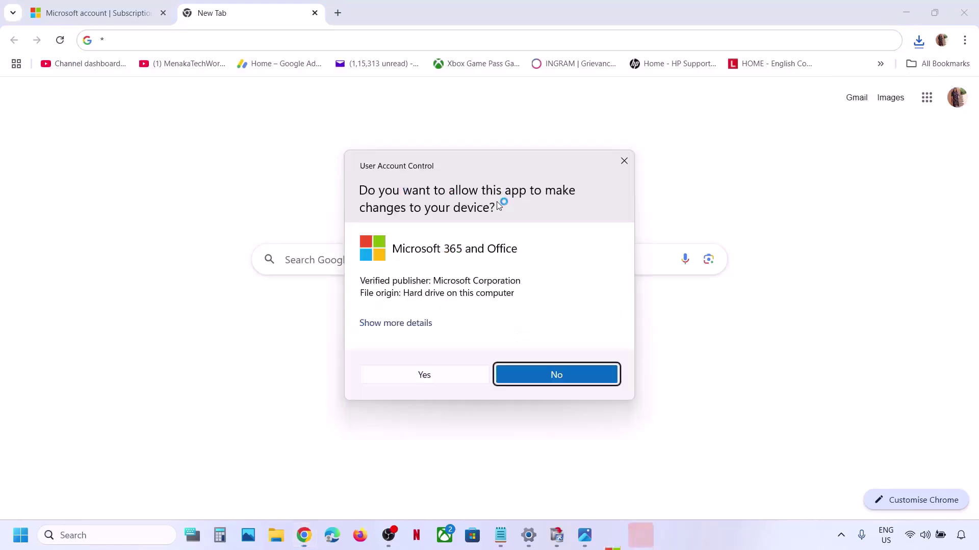
pyautogui.click(426, 375)
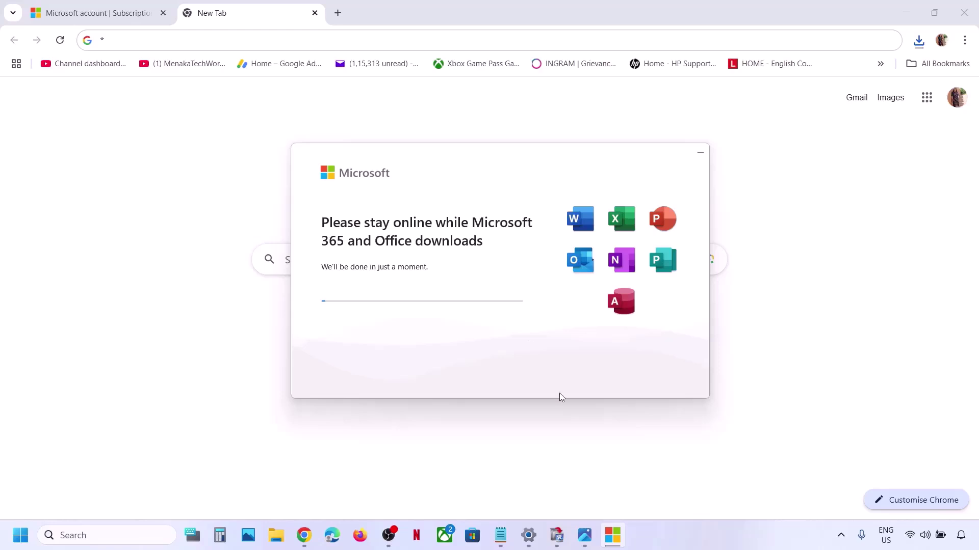
# Copy the setup.office.com/home/getoffice URL from the Notepad list of saved URLs.
pyautogui.hotkey('alt', 'Tab')
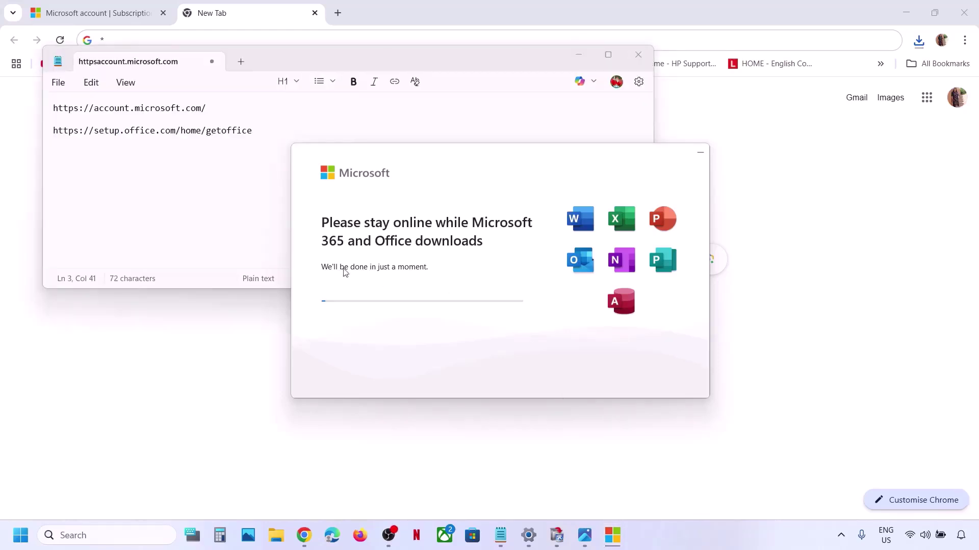
pyautogui.click(258, 131)
pyautogui.moveTo(258, 131); pyautogui.dragTo(53, 131)
pyautogui.rightClick(77, 134)
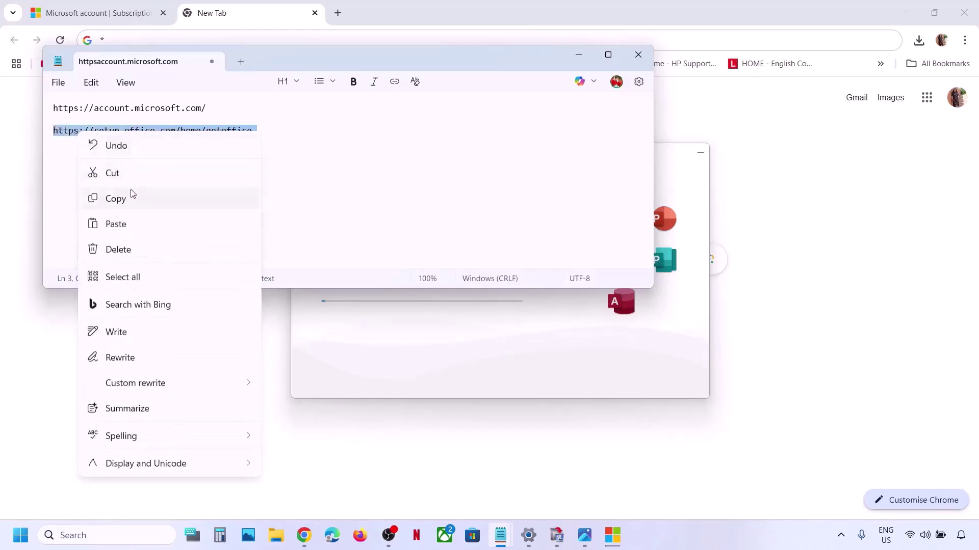
pyautogui.click(126, 199)
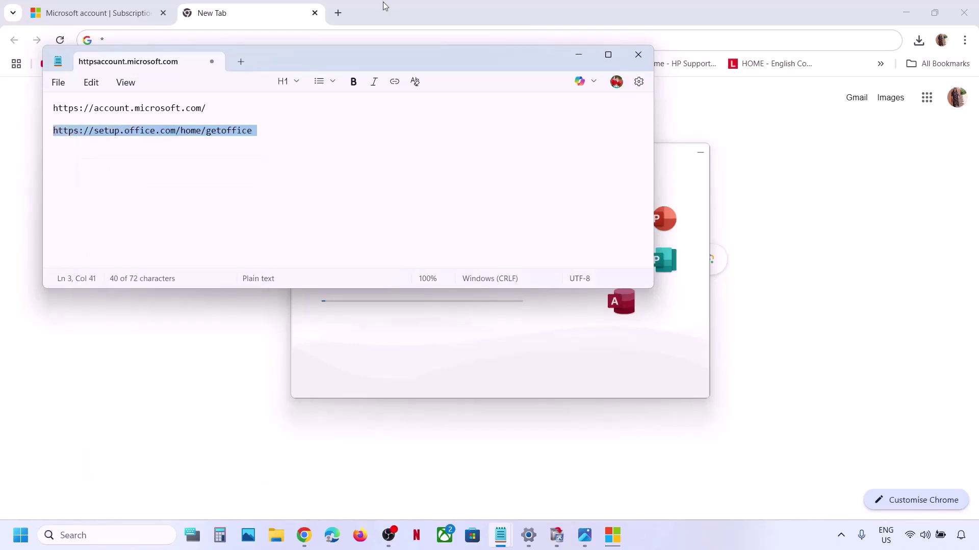
# Load setup.office.com/home/getoffice in a new tab, start Get Office, then view the Word error screenshot.
pyautogui.click(337, 14)
pyautogui.click(338, 14)
pyautogui.hotkey('ctrl', 'v')
pyautogui.press('Return')
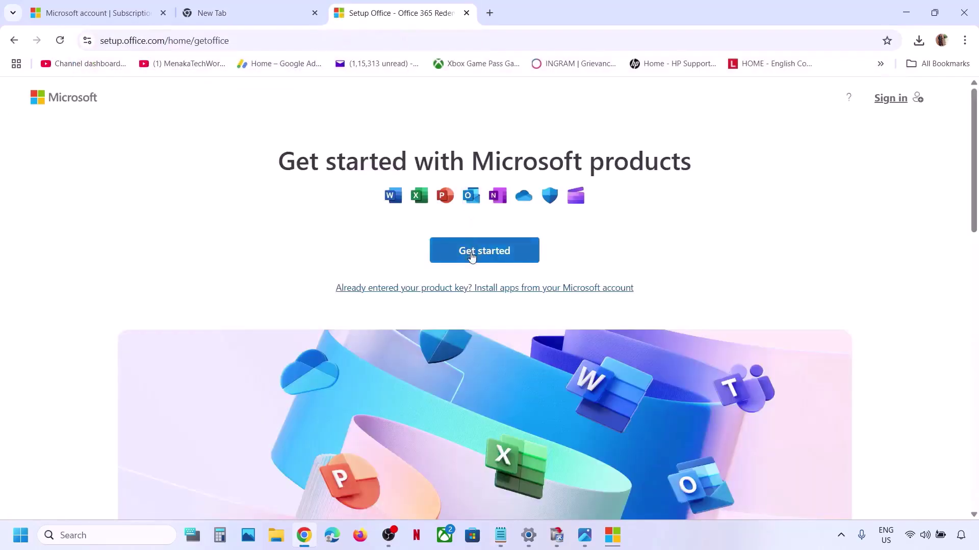
pyautogui.click(471, 251)
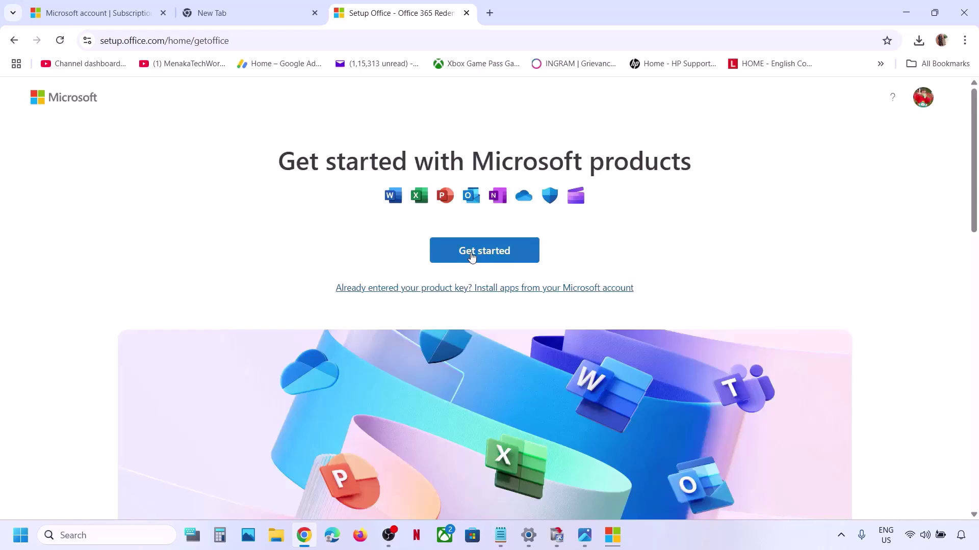
pyautogui.click(472, 255)
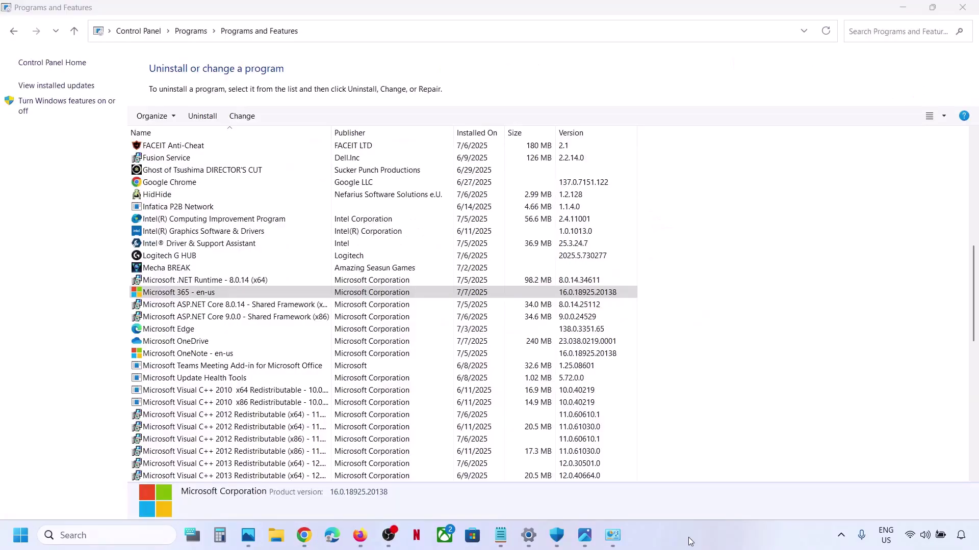
pyautogui.click(585, 537)
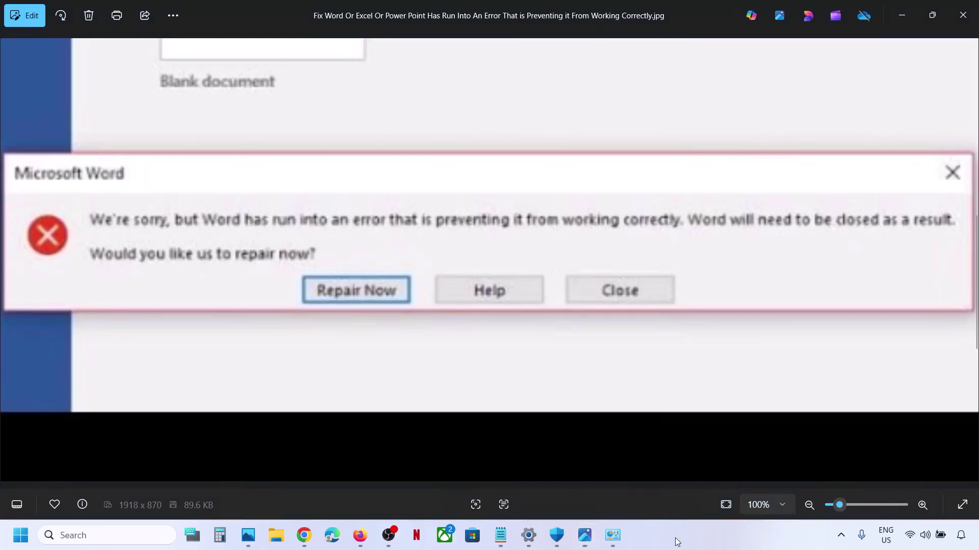